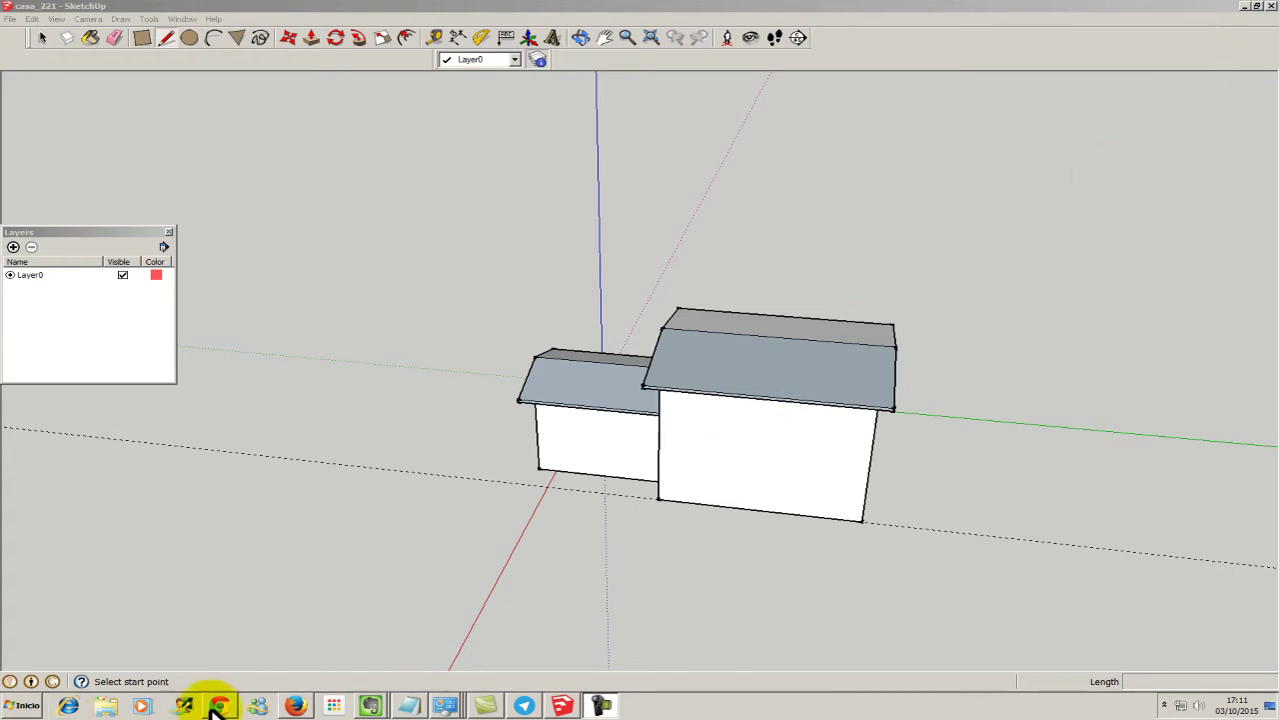
Review the assignment instructions page in the browser, then minimize it to return to the model
left_click(297, 706)
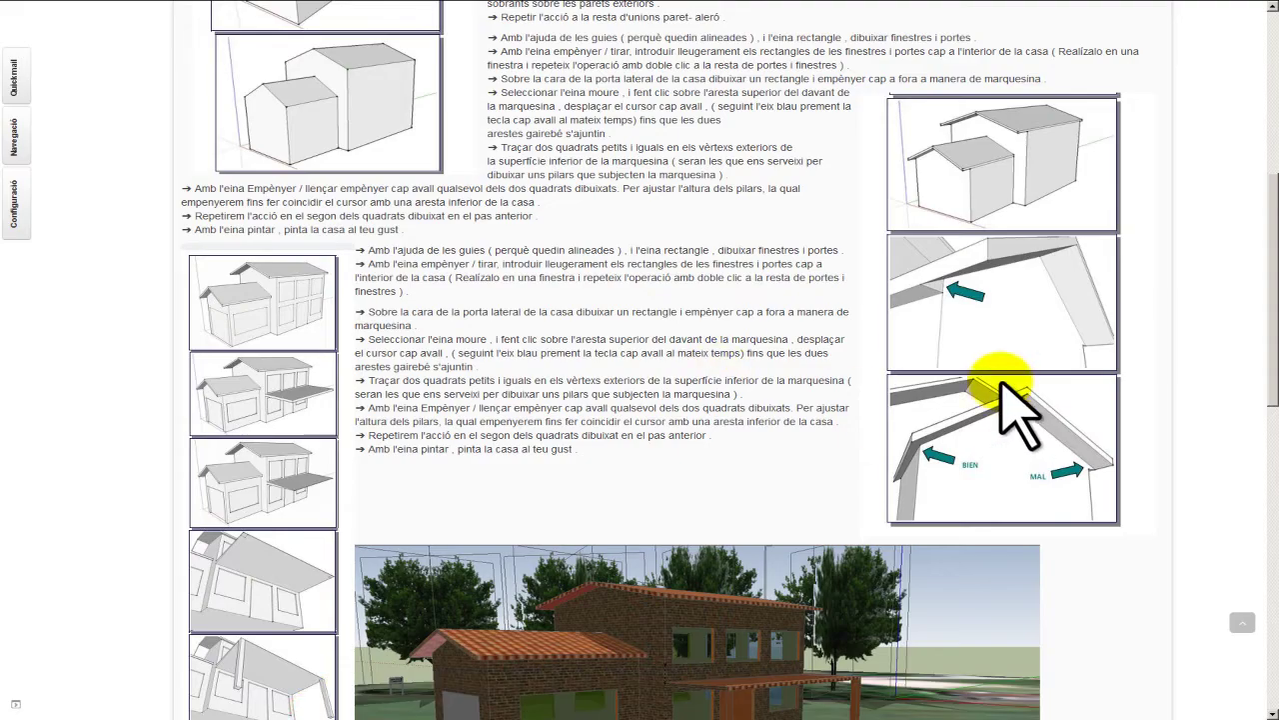
scroll(749, 514, "down", 3)
scroll(725, 490, "down", 1)
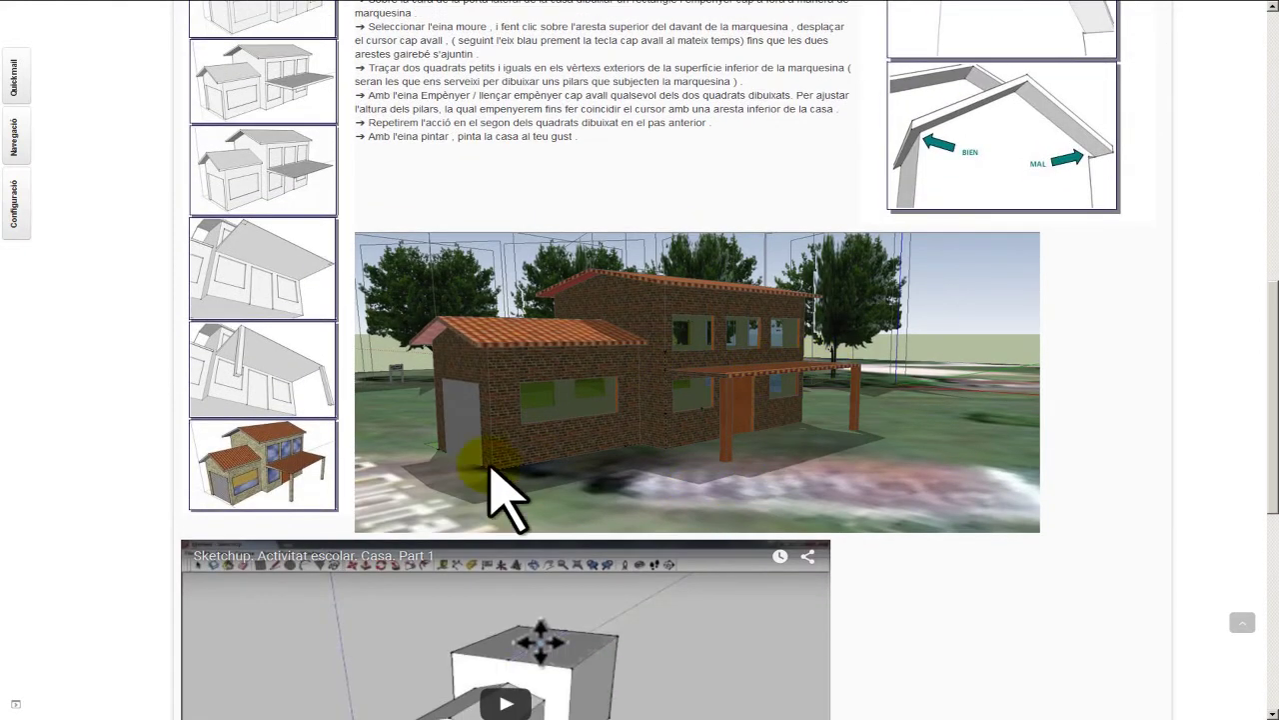
scroll(443, 534, "down", 2)
scroll(554, 308, "down", 2)
scroll(552, 308, "up", 3)
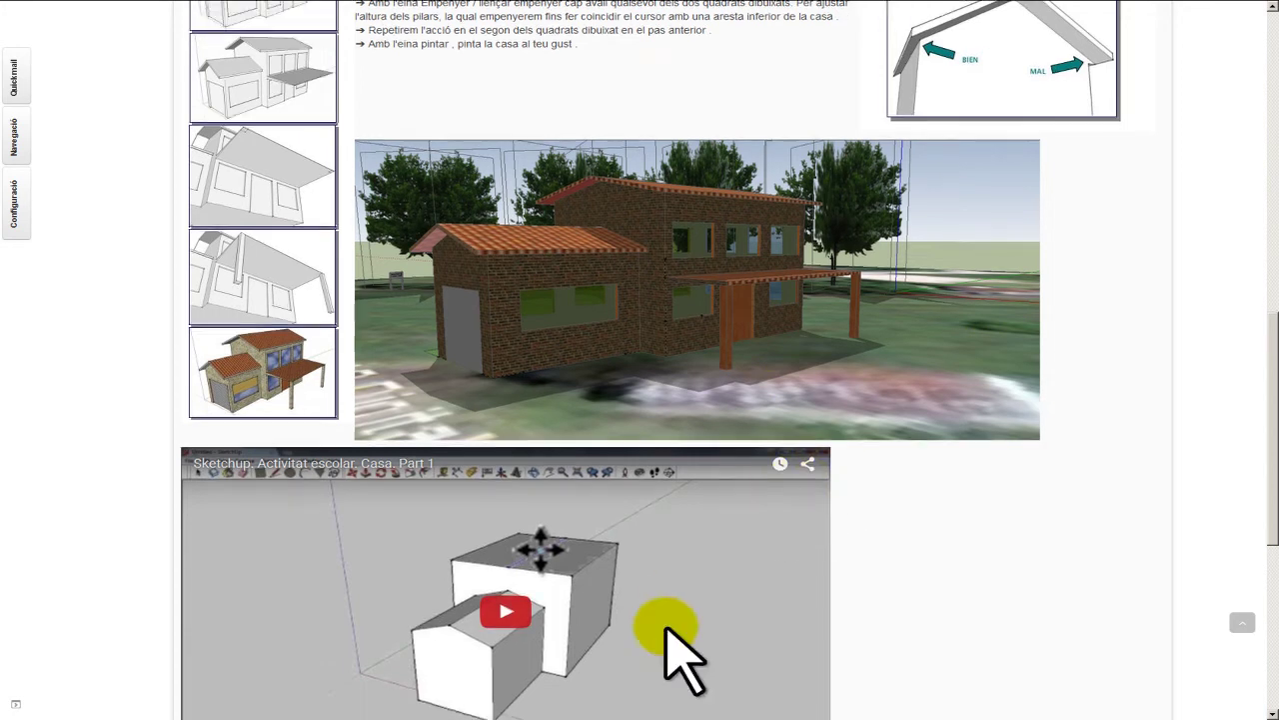
scroll(670, 643, "down", 4)
scroll(608, 614, "up", 5)
scroll(913, 523, "up", 1)
scroll(829, 442, "up", 3)
scroll(623, 651, "down", 4)
scroll(529, 670, "down", 2)
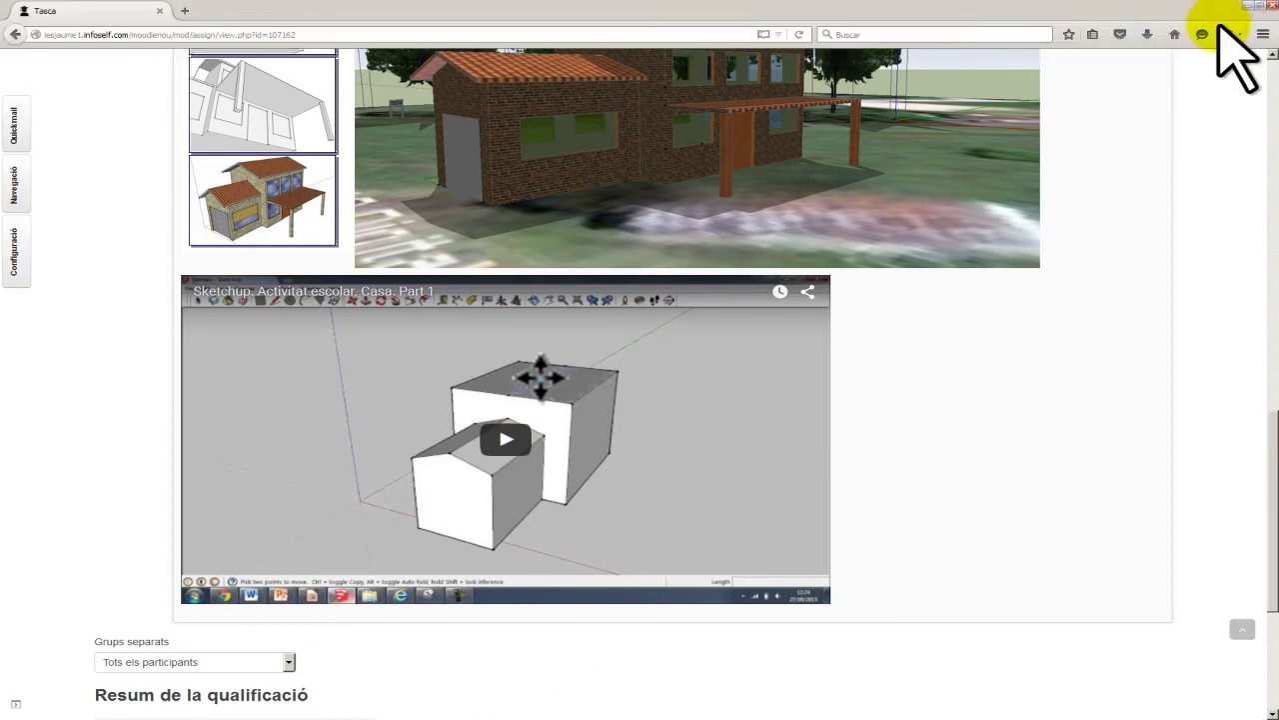
left_click(1257, 5)
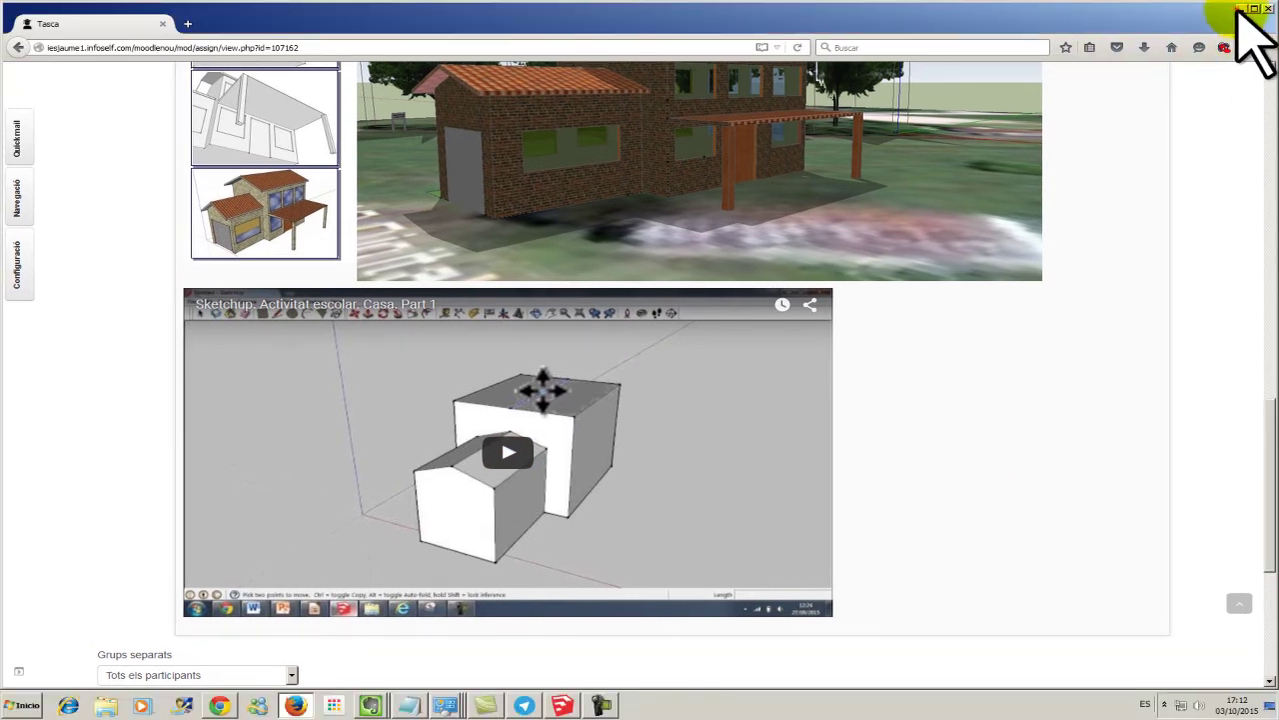
left_click(1239, 8)
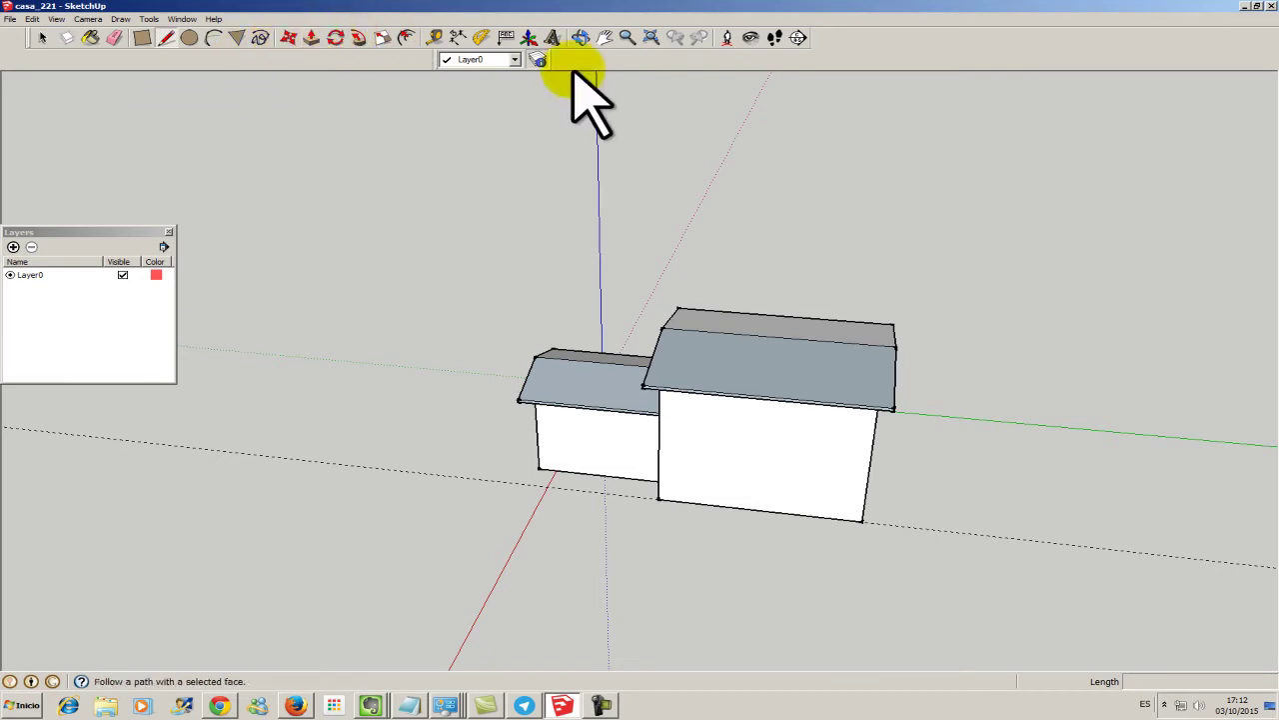
Orbit the house to face its long front side head-on
scroll(571, 371, "up", 3)
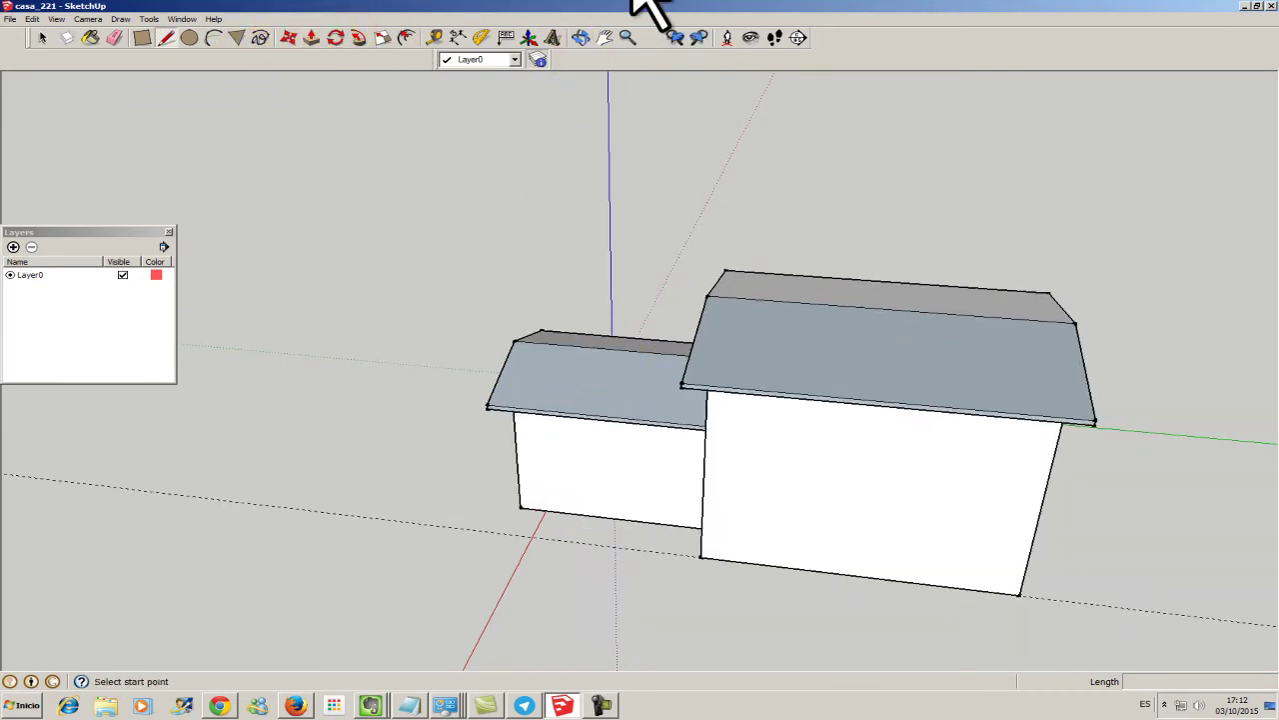
left_click(580, 37)
mouse_move(951, 590)
left_mouse_down()
mouse_move(1005, 363)
mouse_move(1193, 394)
mouse_move(857, 434)
left_mouse_up()
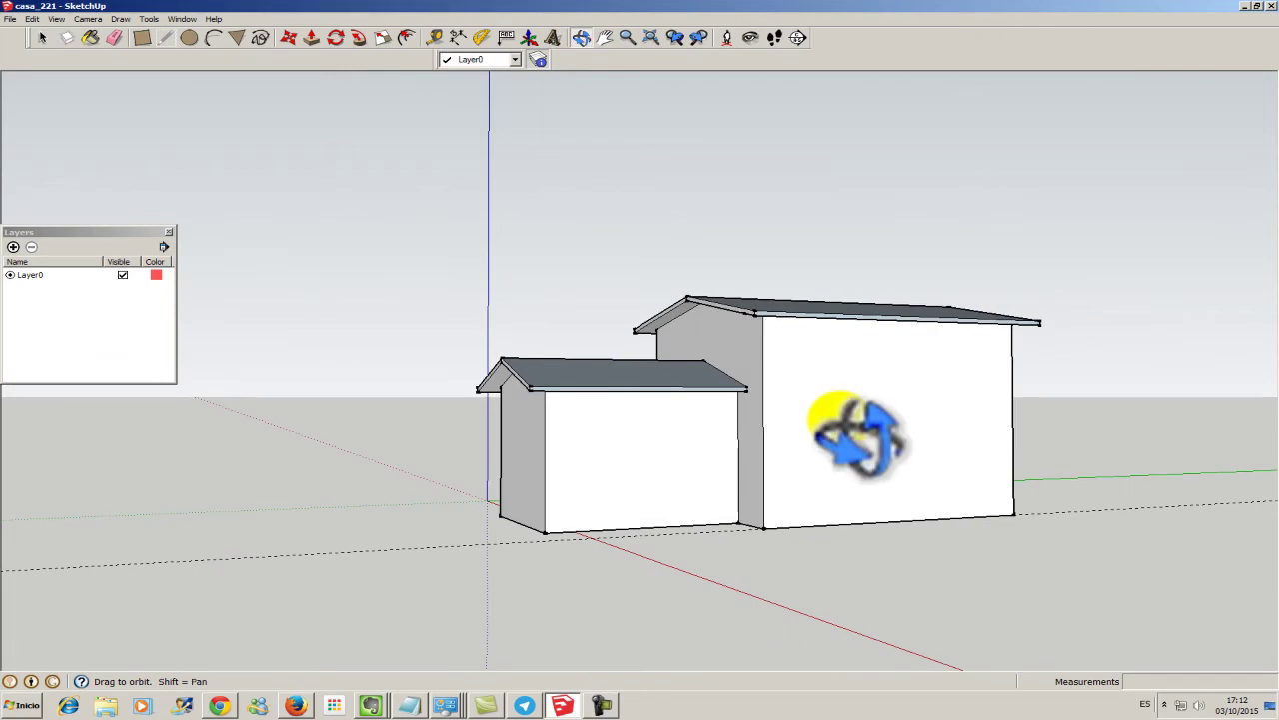
left_click_drag(808, 474, 1049, 462)
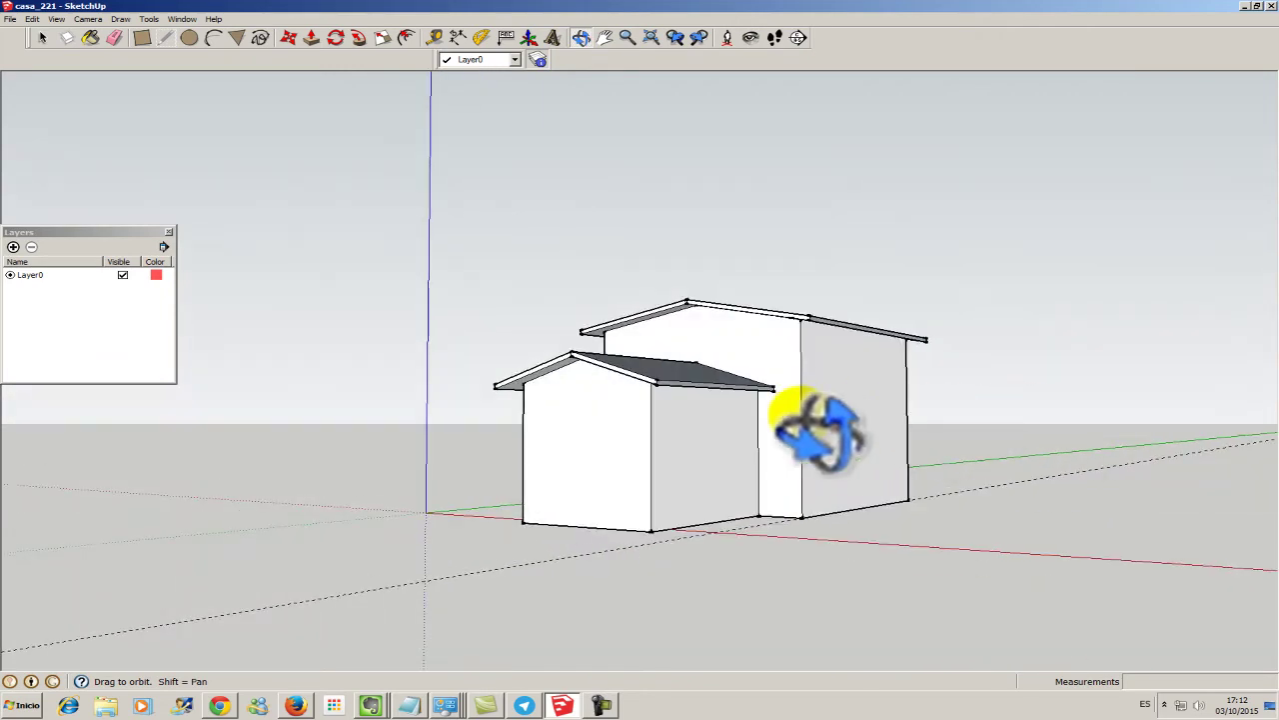
mouse_move(852, 452)
left_mouse_down()
mouse_move(649, 515)
mouse_move(328, 442)
left_mouse_up()
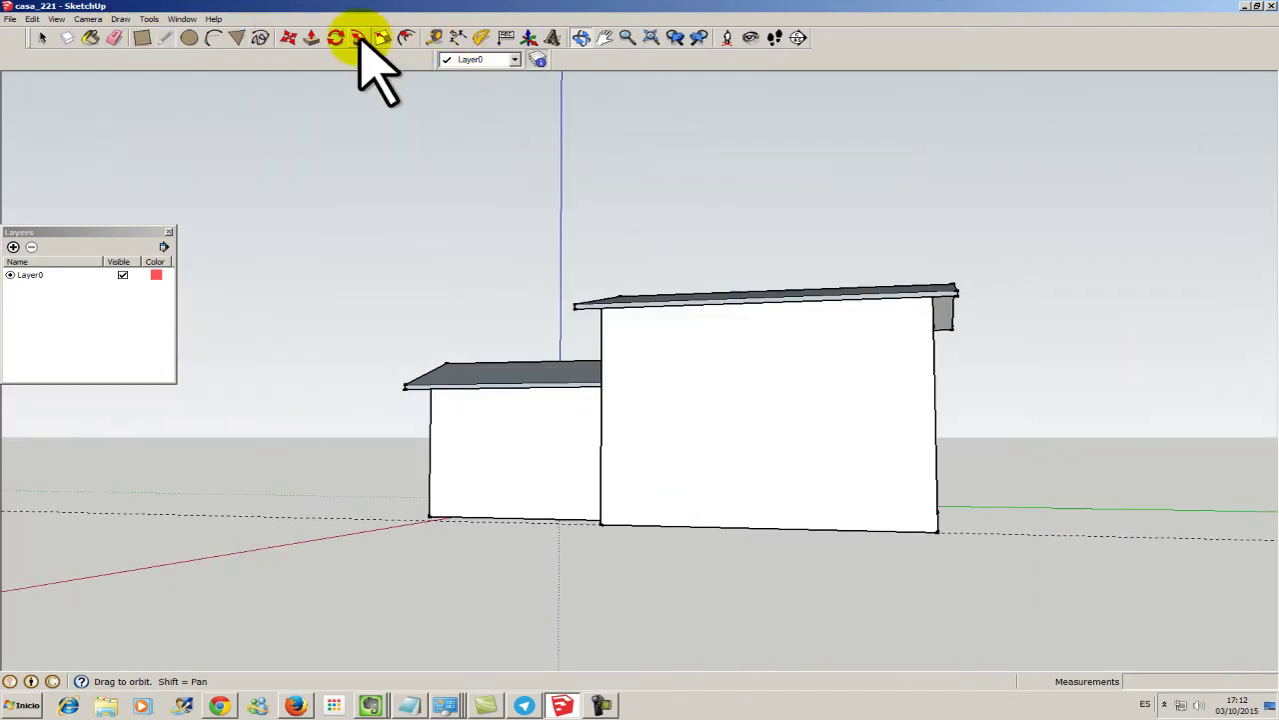
left_click(434, 37)
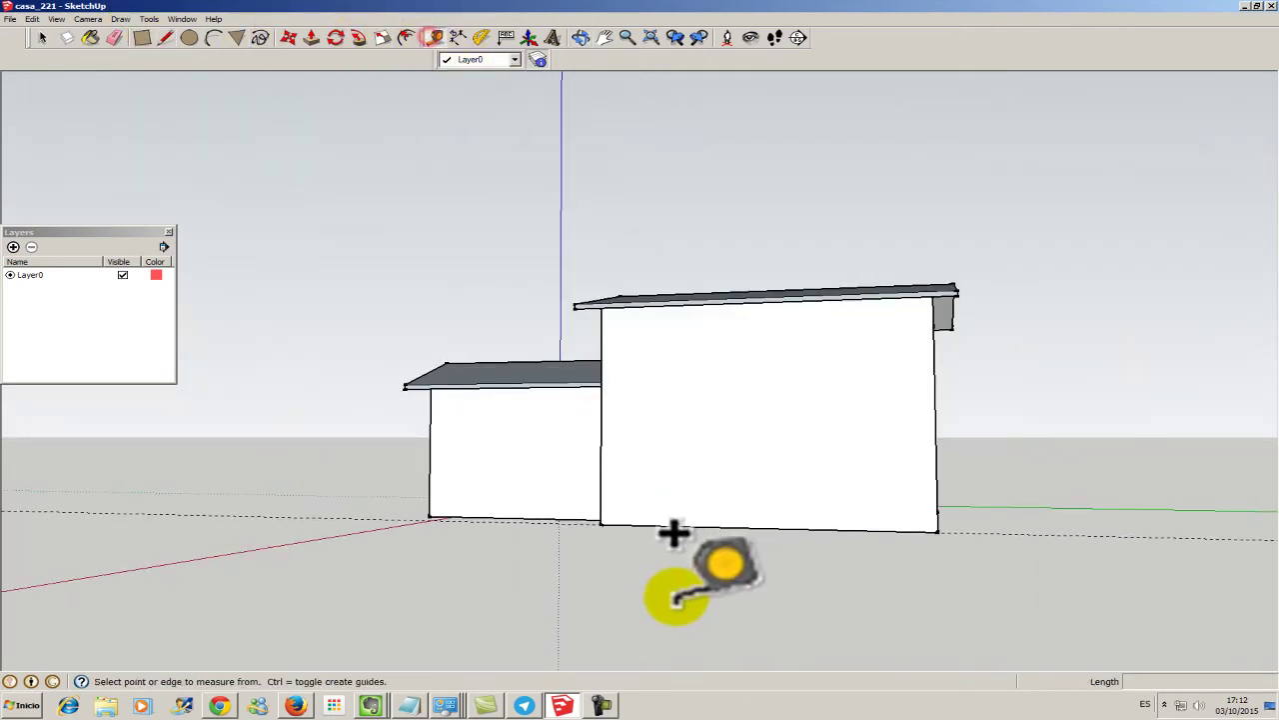
Mark a guide on the front wall and draw a 6000 × 150 strip across it at mid-height
left_click(600, 523)
type("2500")
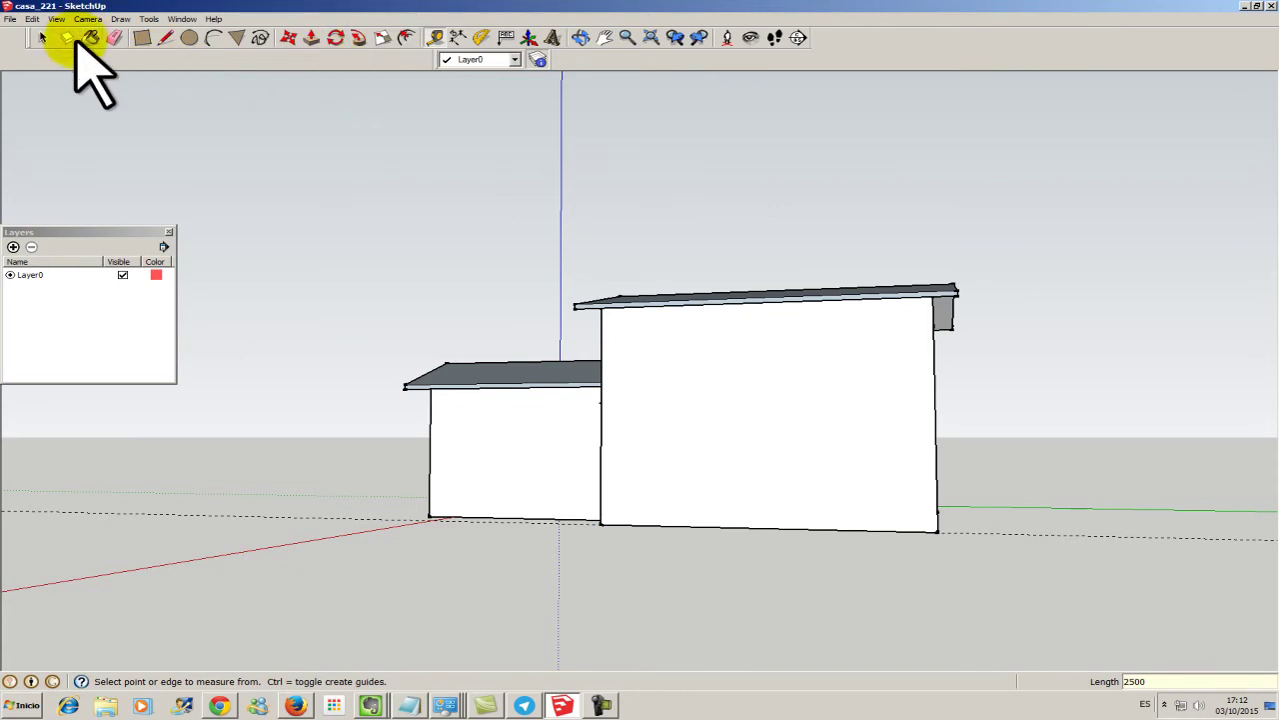
left_click(142, 37)
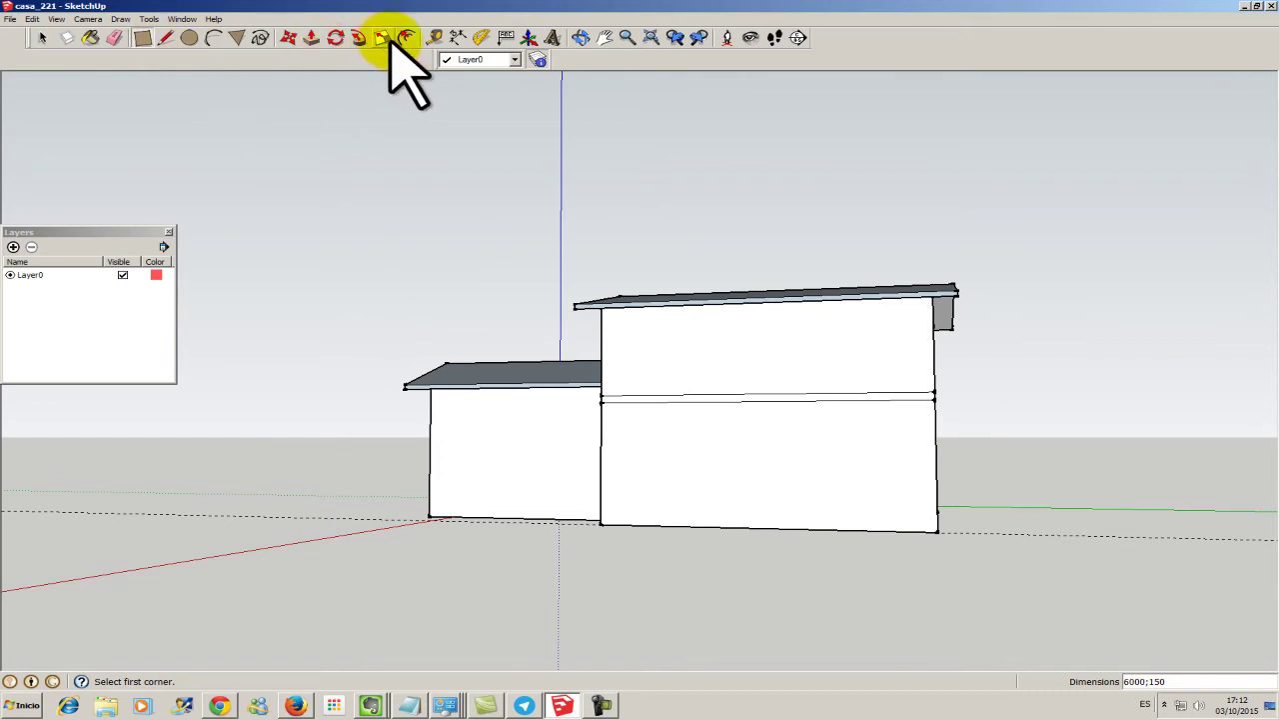
left_click(434, 37)
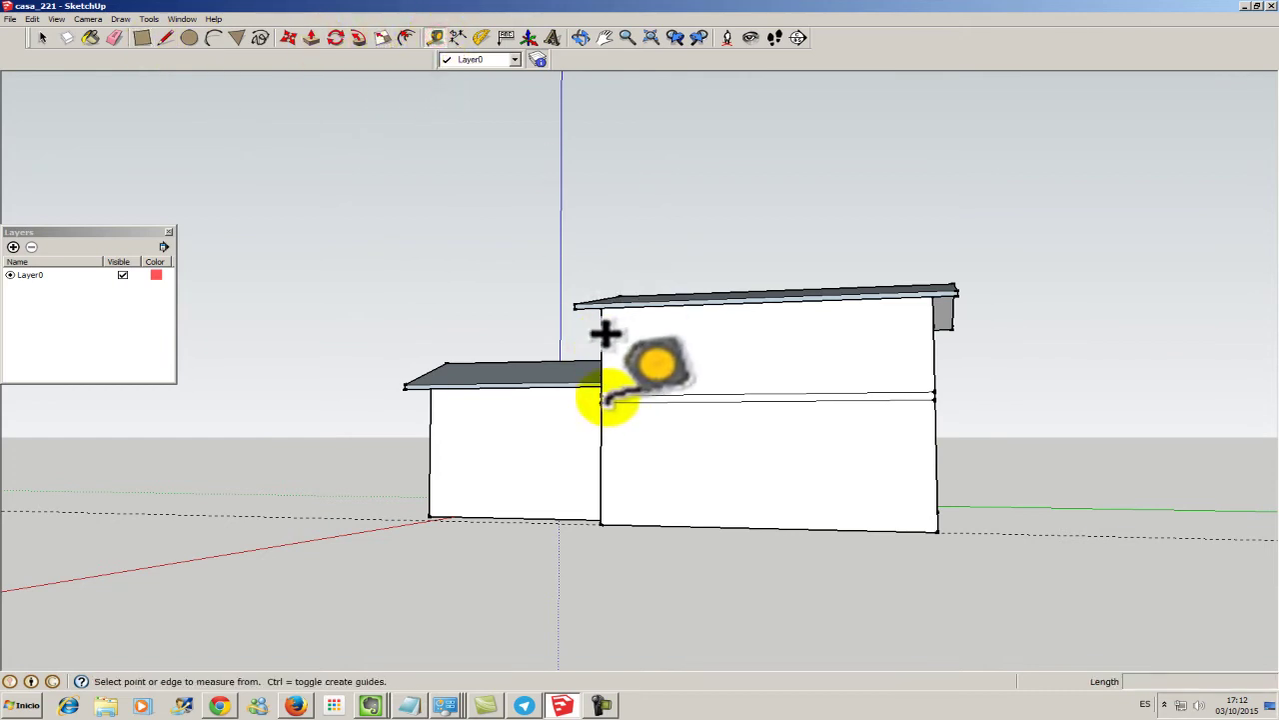
Place a horizontal guide on the upper storey, measured from the low roof junction
scroll(460, 350, "up", 3)
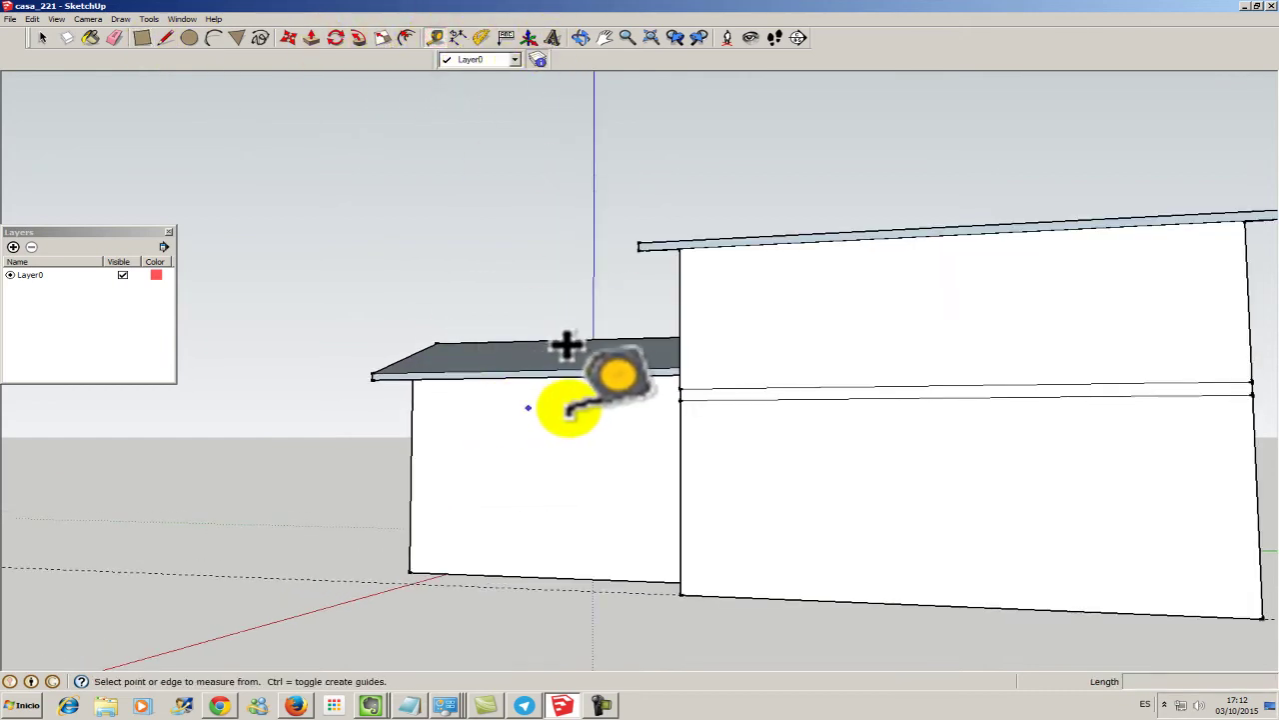
left_click(681, 391)
type("6000")
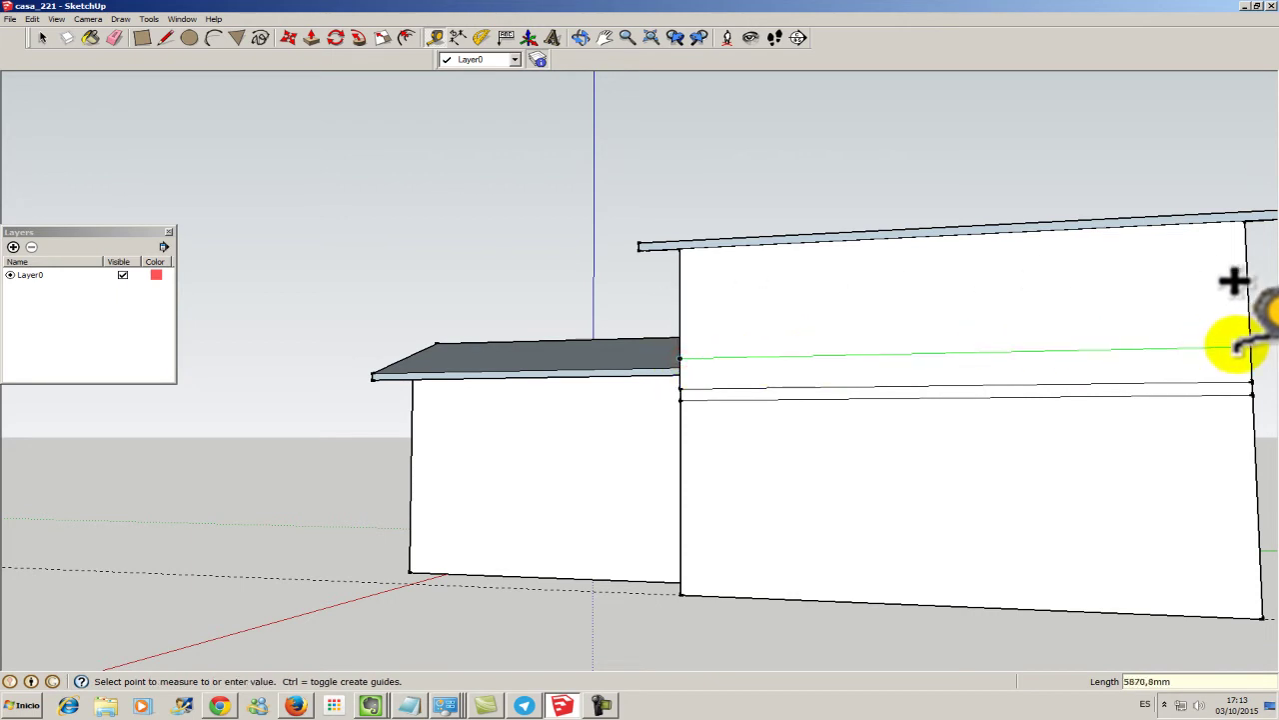
left_click(680, 351)
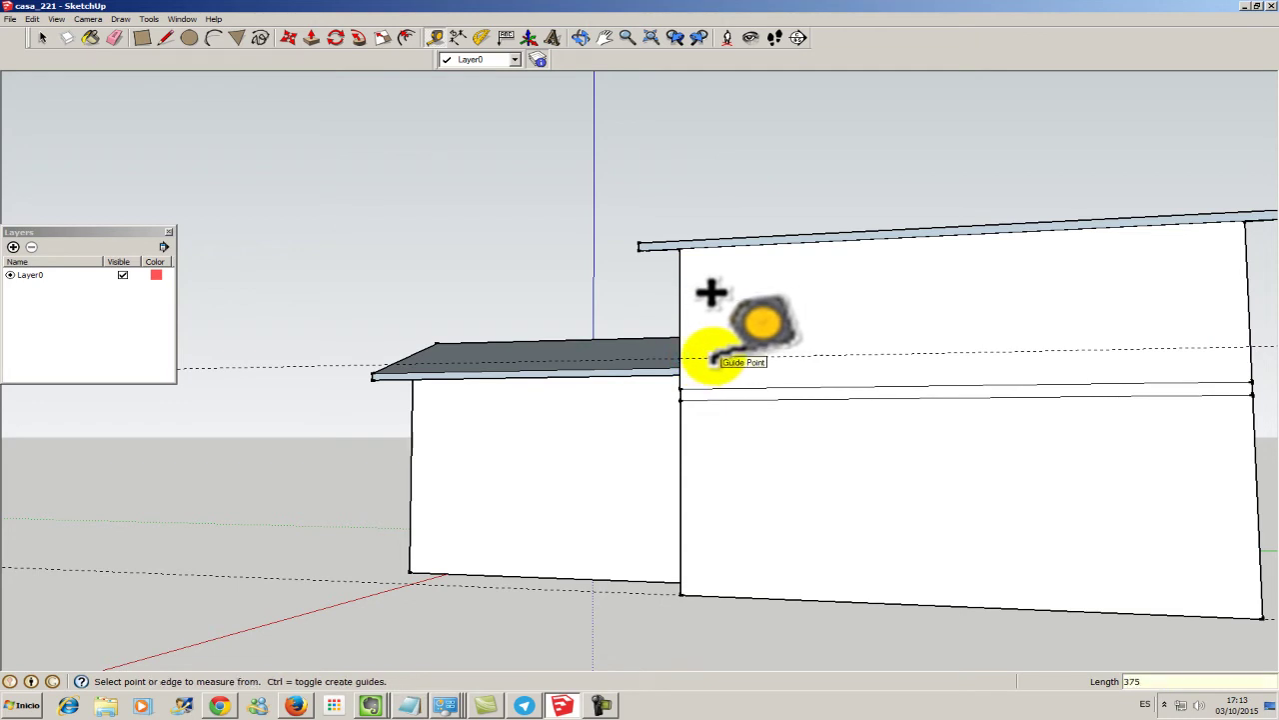
Draw a 1500 × 1000 window rectangle on the upper-storey guide and select it
left_click(142, 37)
left_click(710, 357)
type("1500;1")
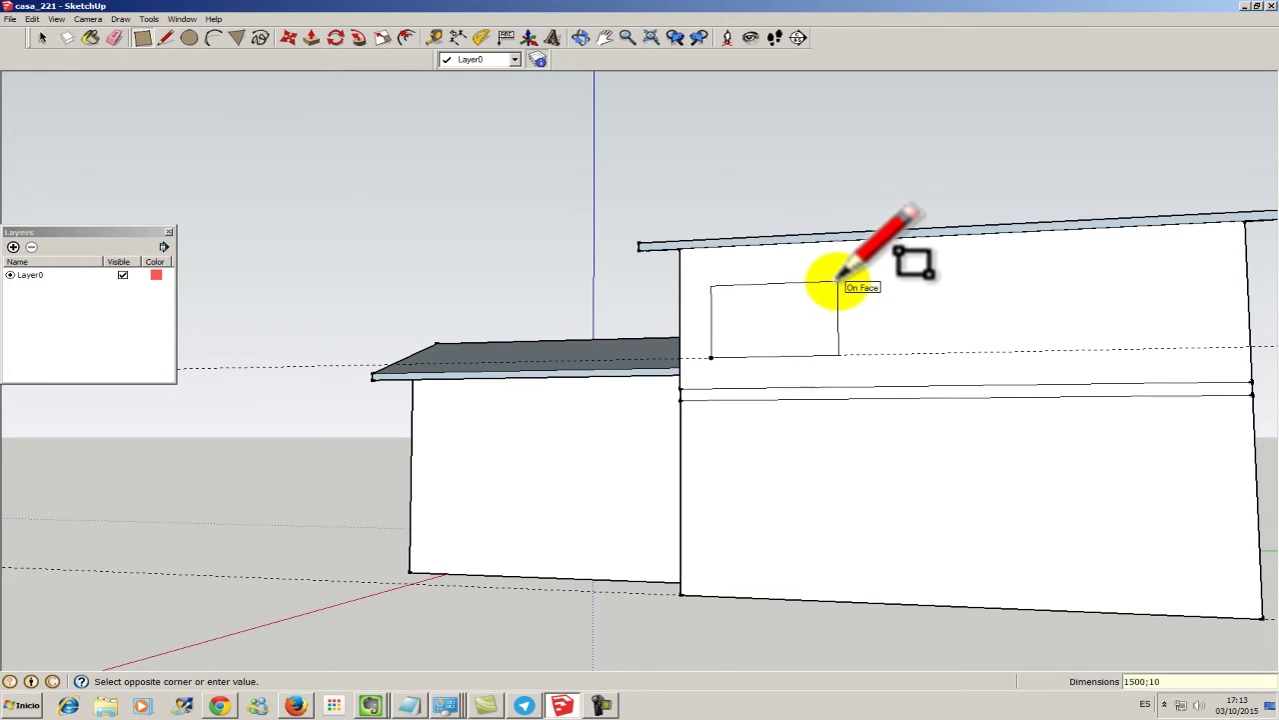
type("000")
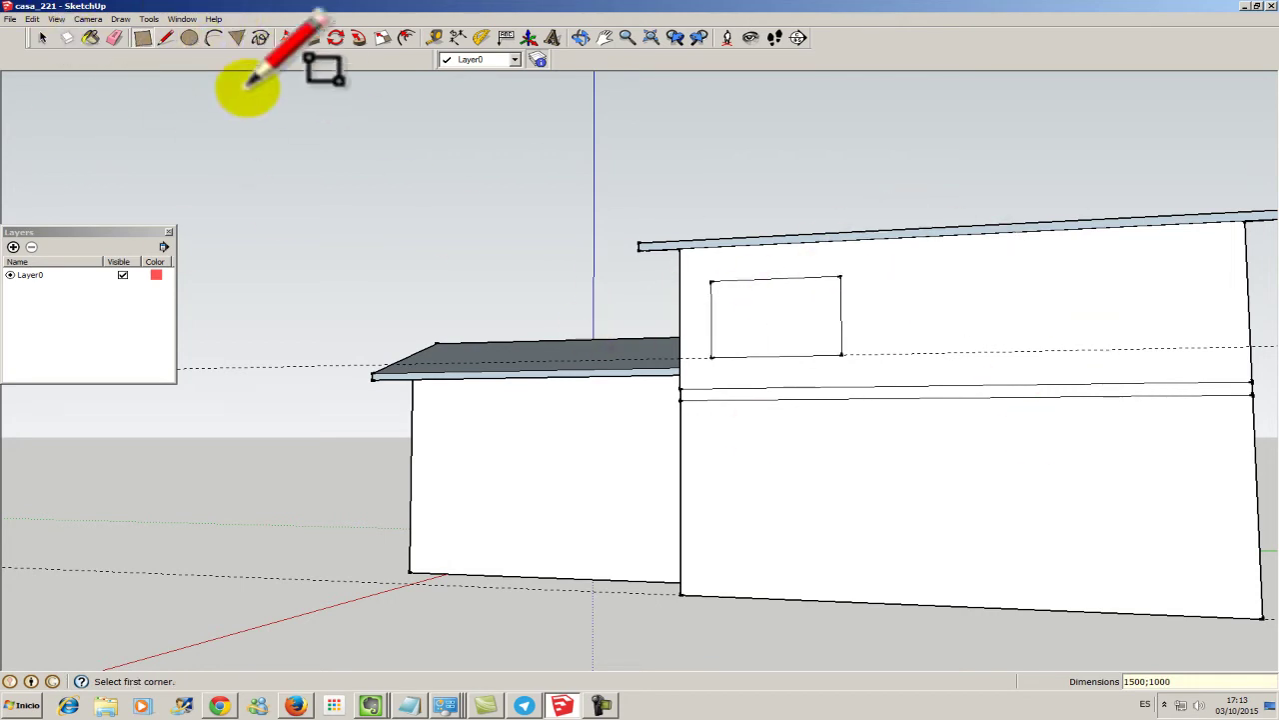
left_click(41, 37)
left_click_drag(699, 277, 857, 364)
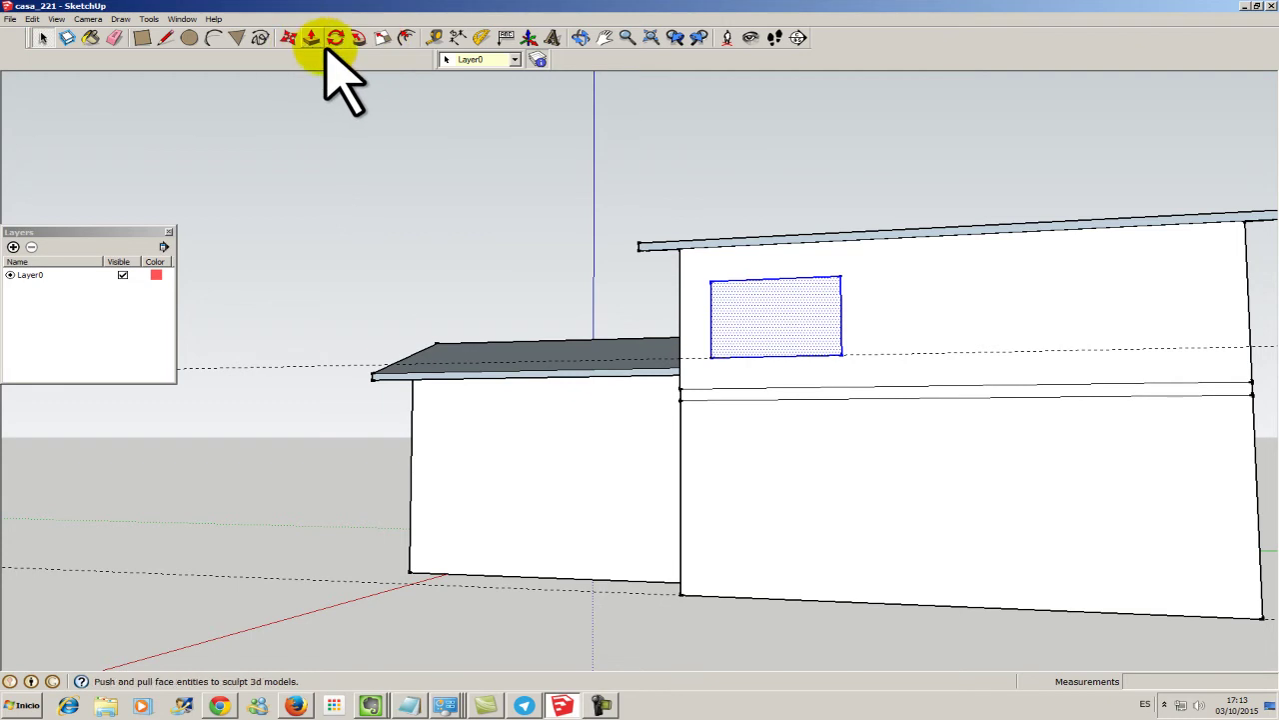
Copy the window 1875 mm to the right and array it x2 into three windows
left_click(288, 36)
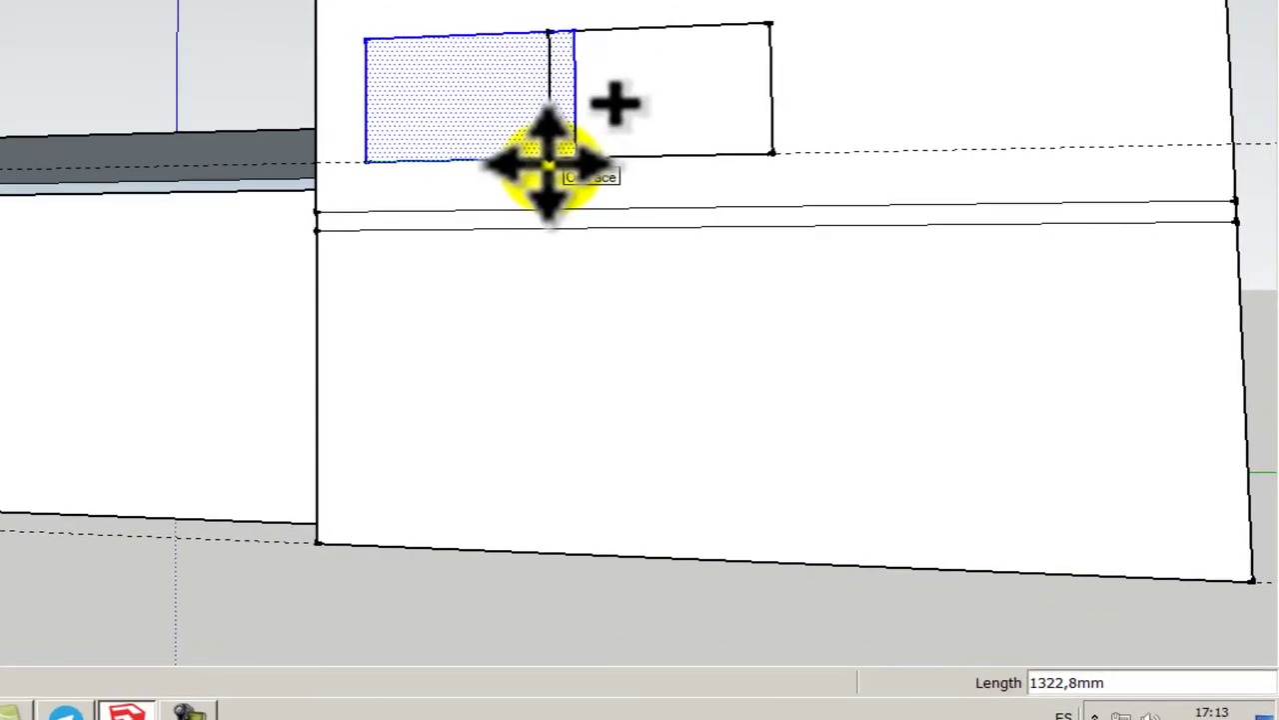
left_click(550, 165)
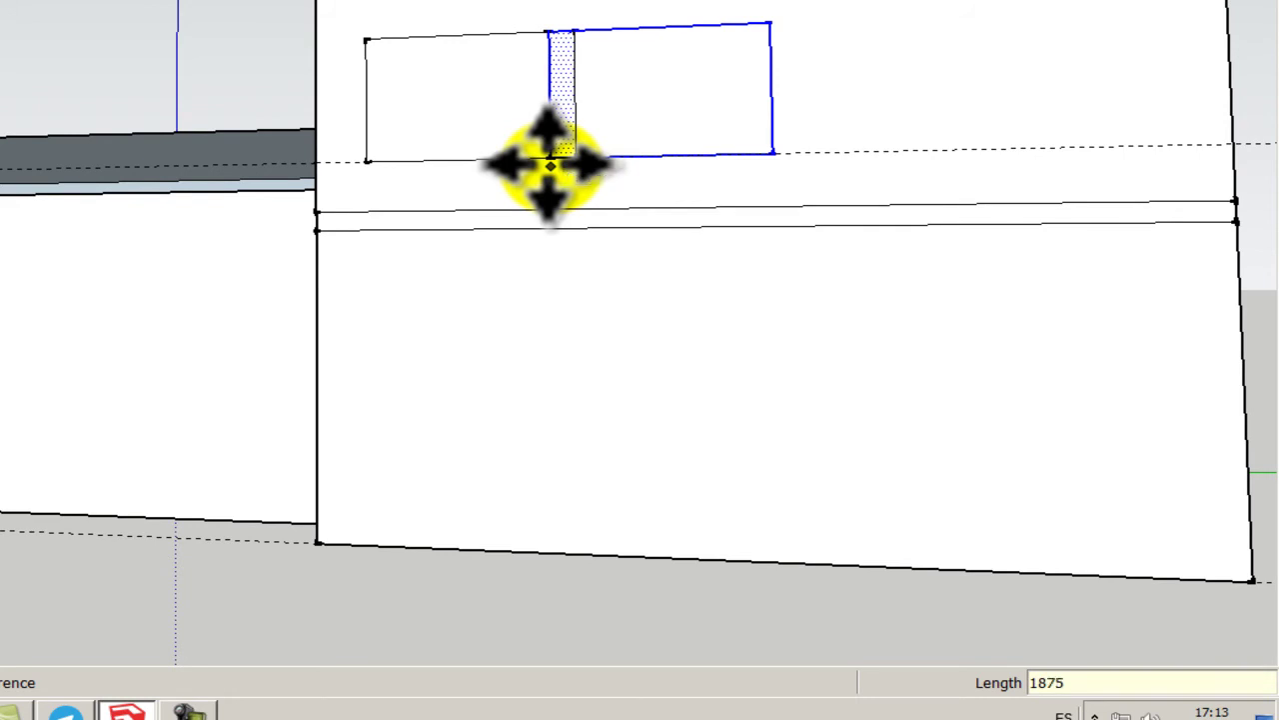
key("Return")
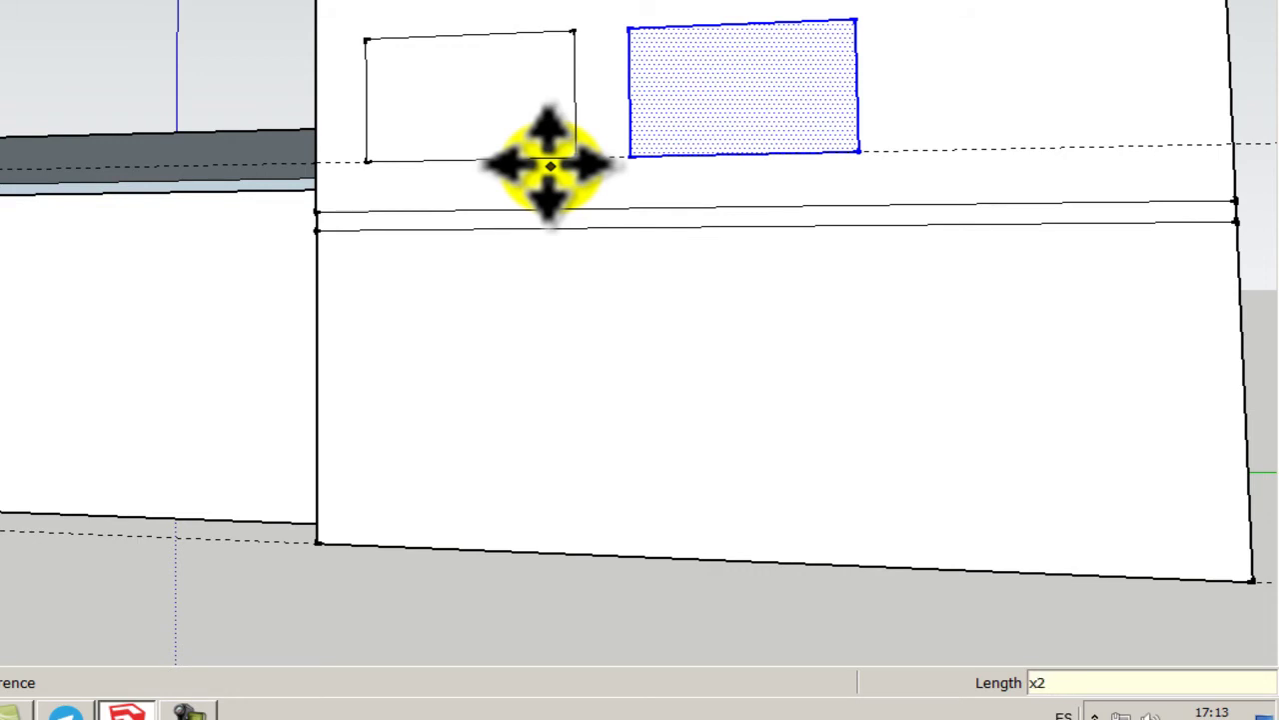
key("Return")
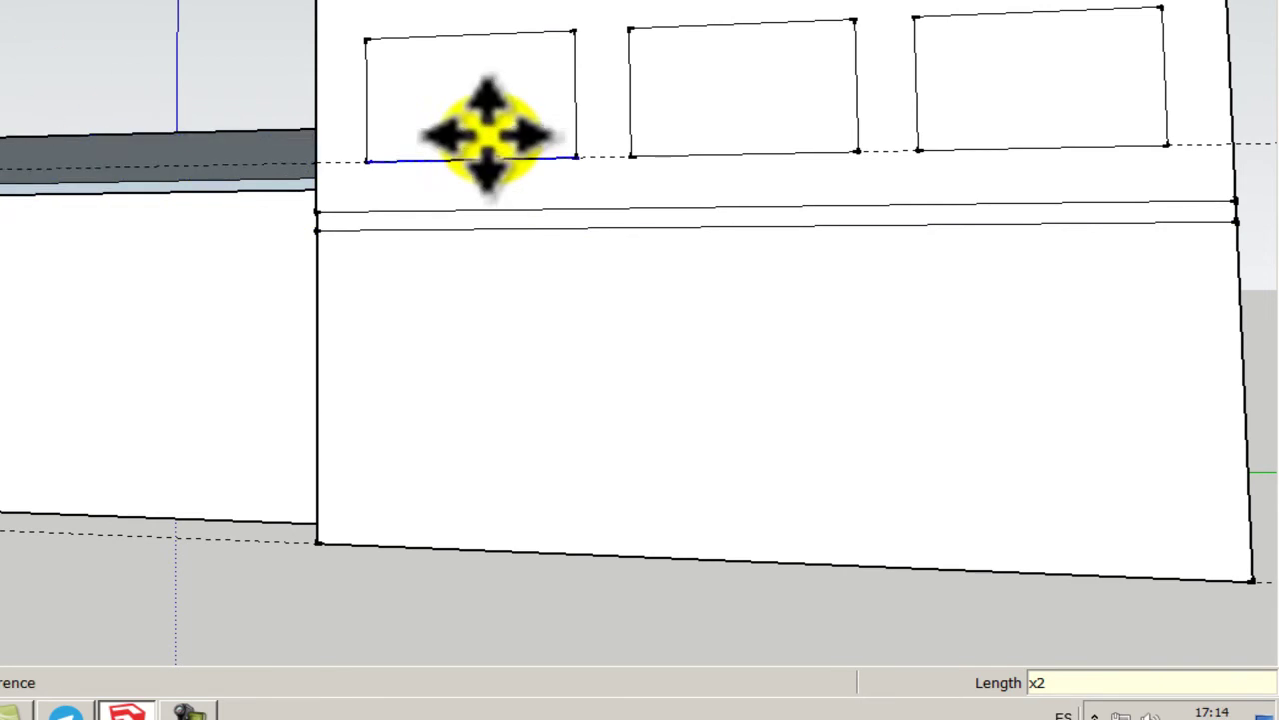
scroll(470, 125, "down", 3)
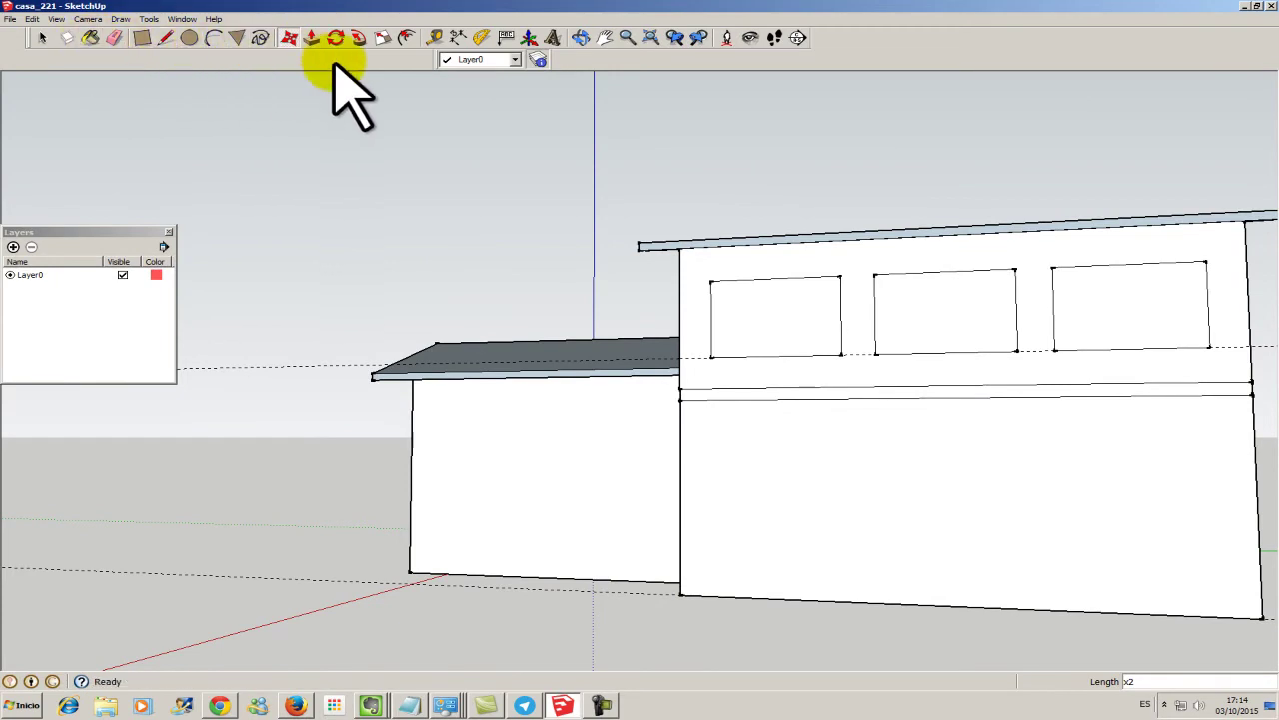
Add a horizontal guide 1000 mm up the ground-floor wall, then select the left upper window
left_click(433, 37)
left_click(680, 594)
type("1000")
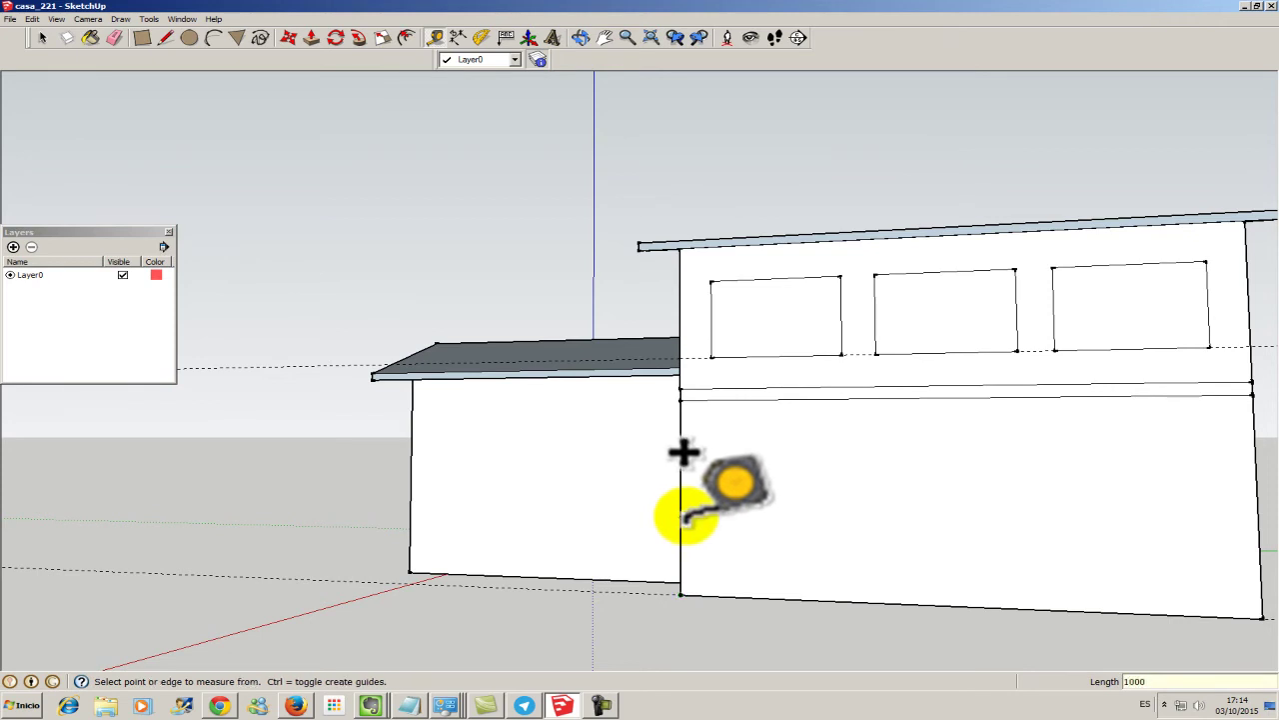
left_click(679, 517)
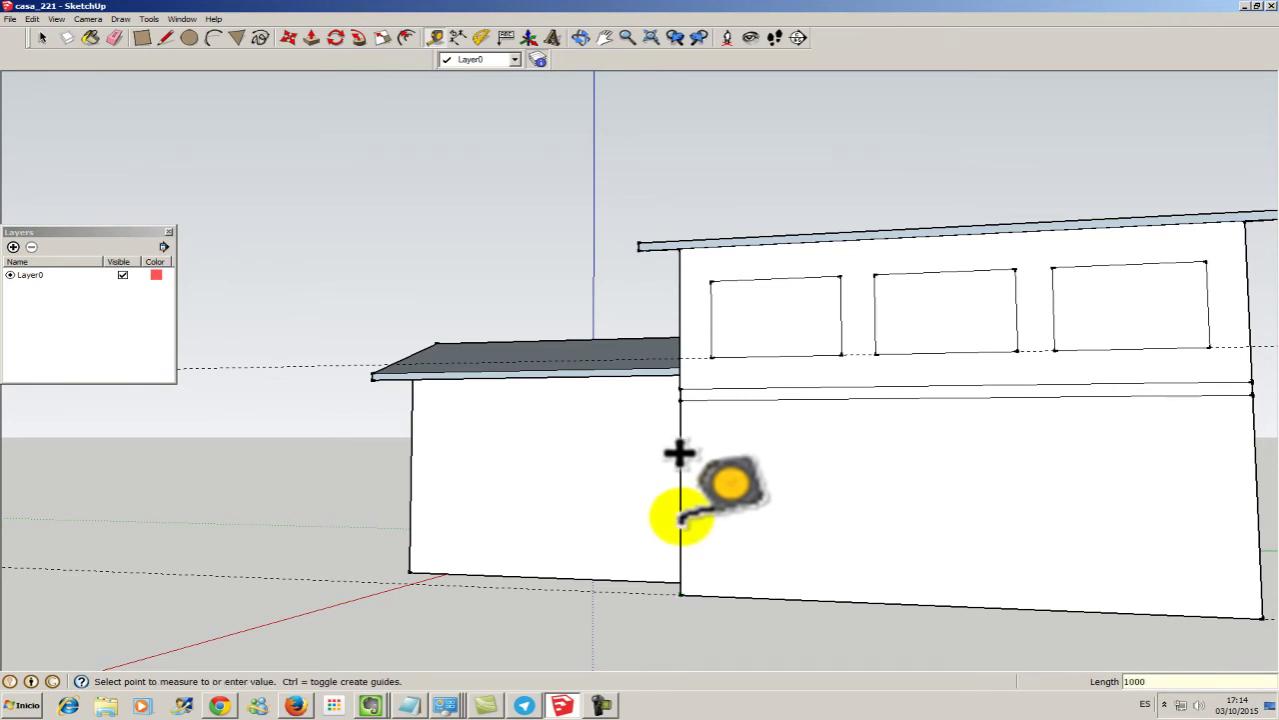
left_click(1258, 535)
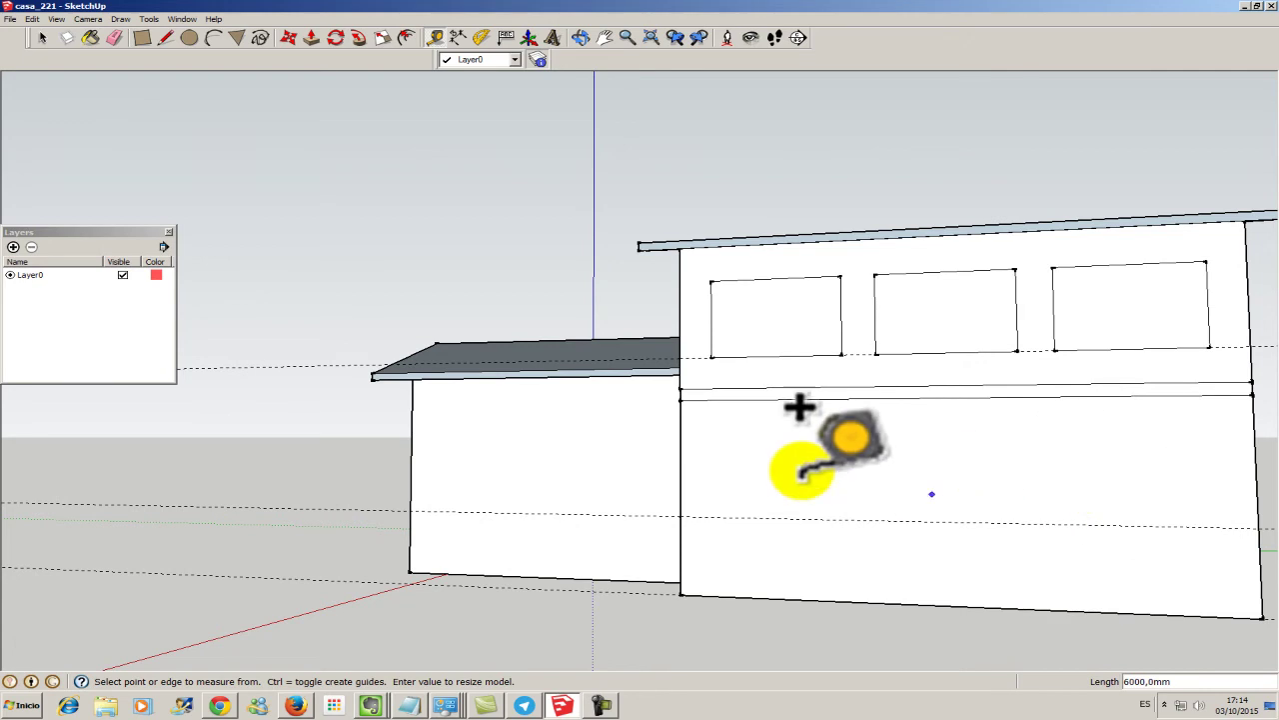
left_click(42, 37)
left_click_drag(707, 265, 852, 366)
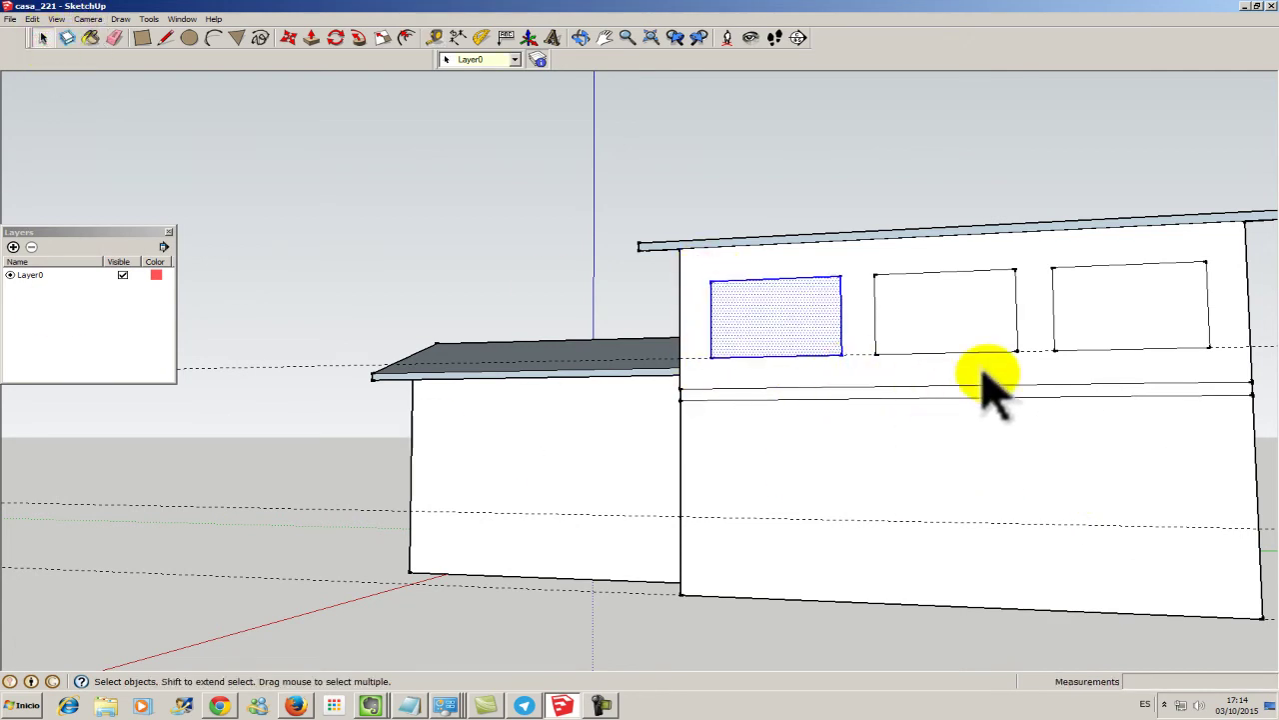
Copy the left and right upper windows 2050 mm down onto the ground-floor wall
left_click_drag(1039, 266, 1228, 371, "shift")
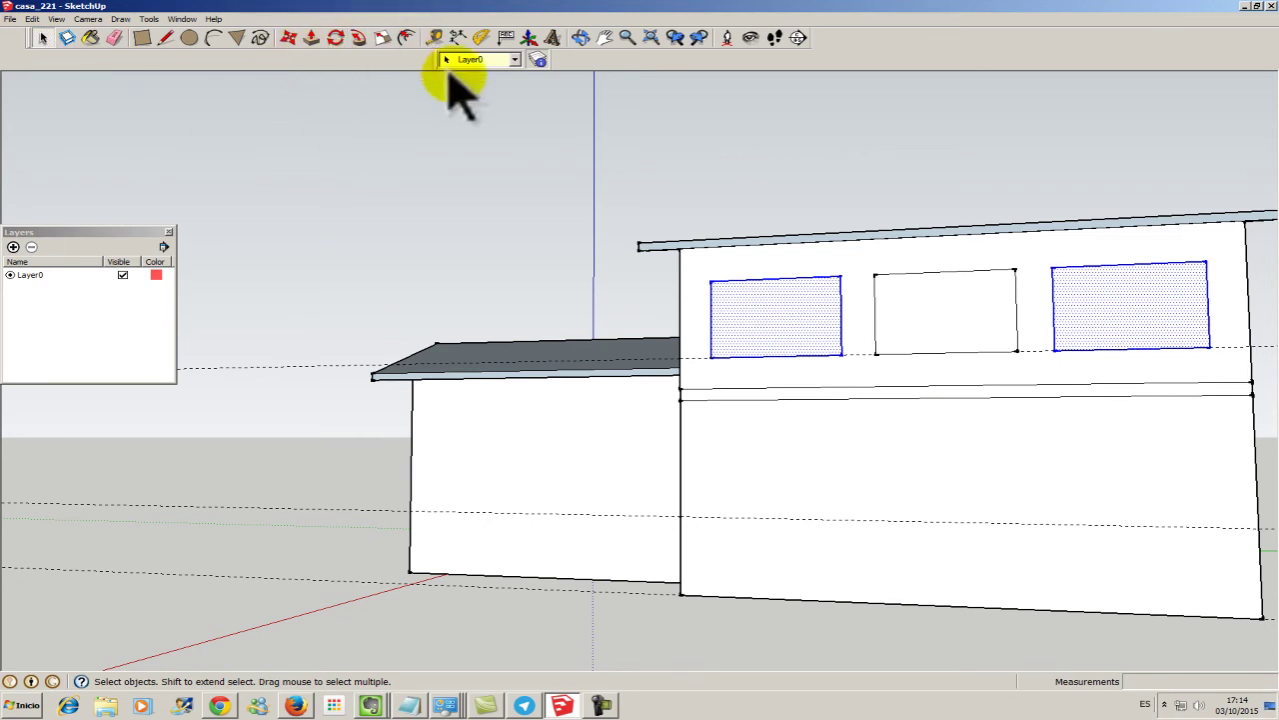
left_click(288, 38)
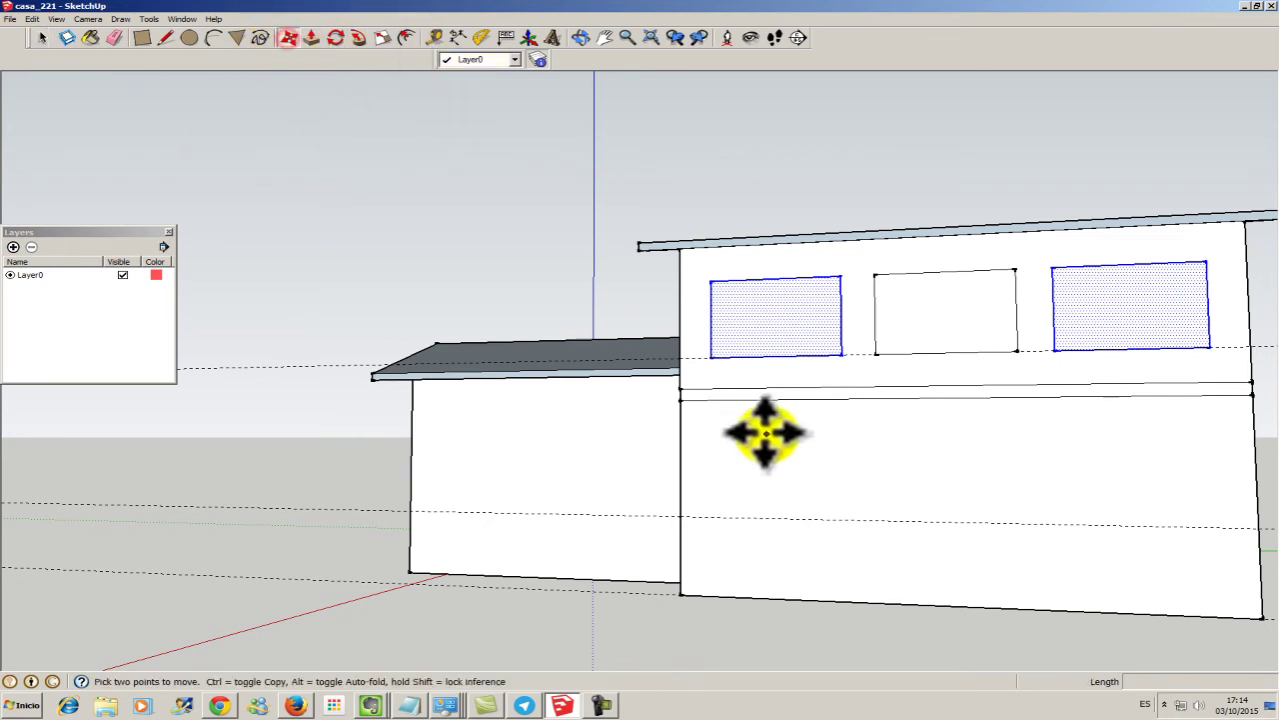
left_click(708, 355)
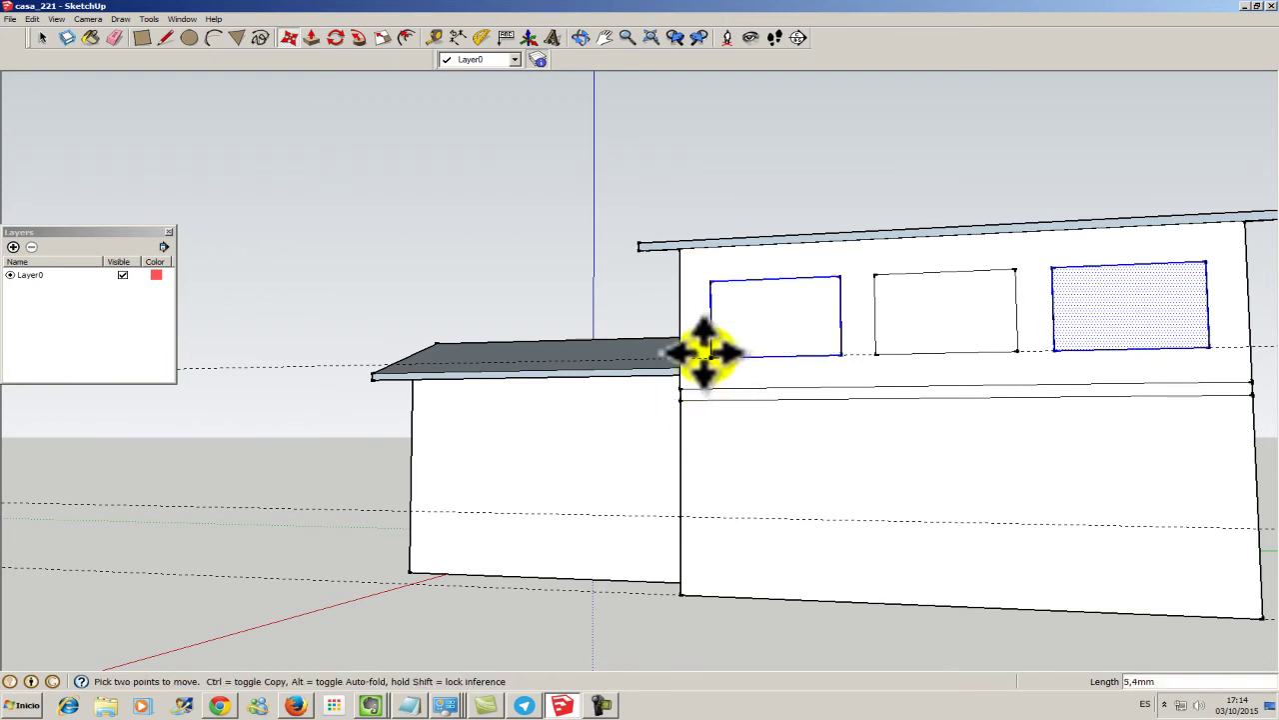
key("ctrl")
left_click(708, 355)
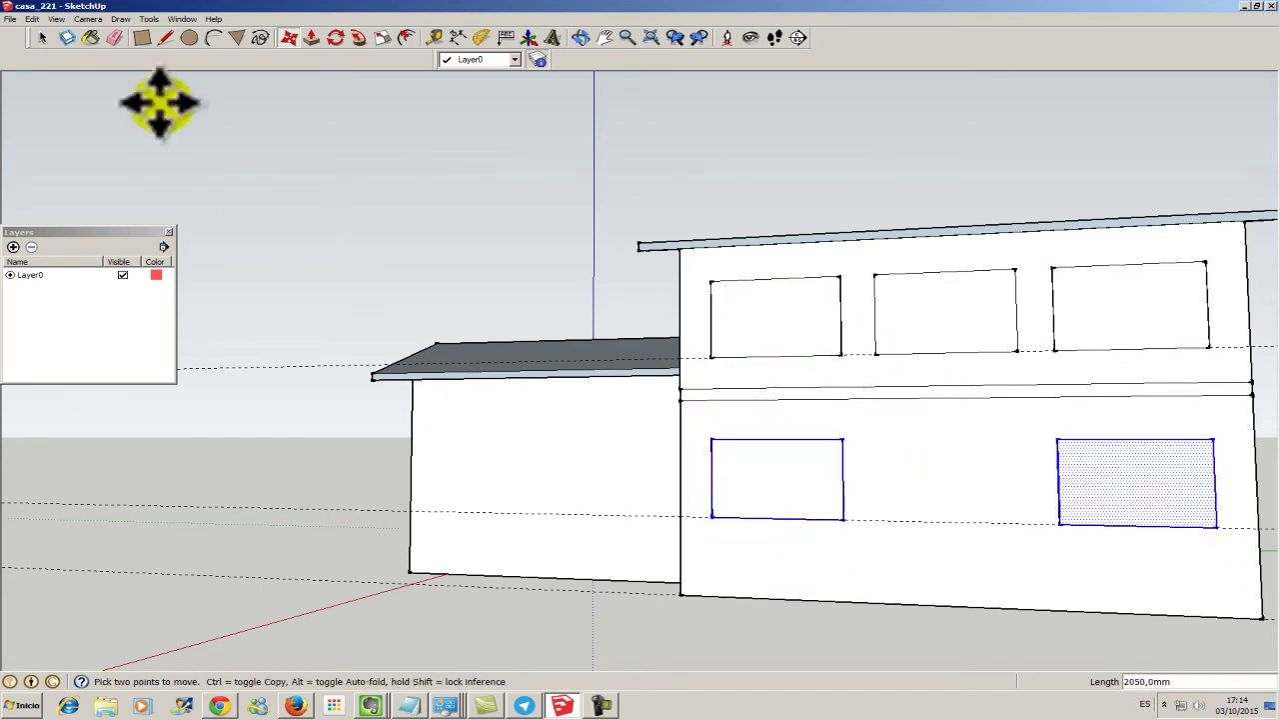
Draw a 2000 mm tall door outline with two 450 mm top edges between the ground-floor windows
left_click(165, 38)
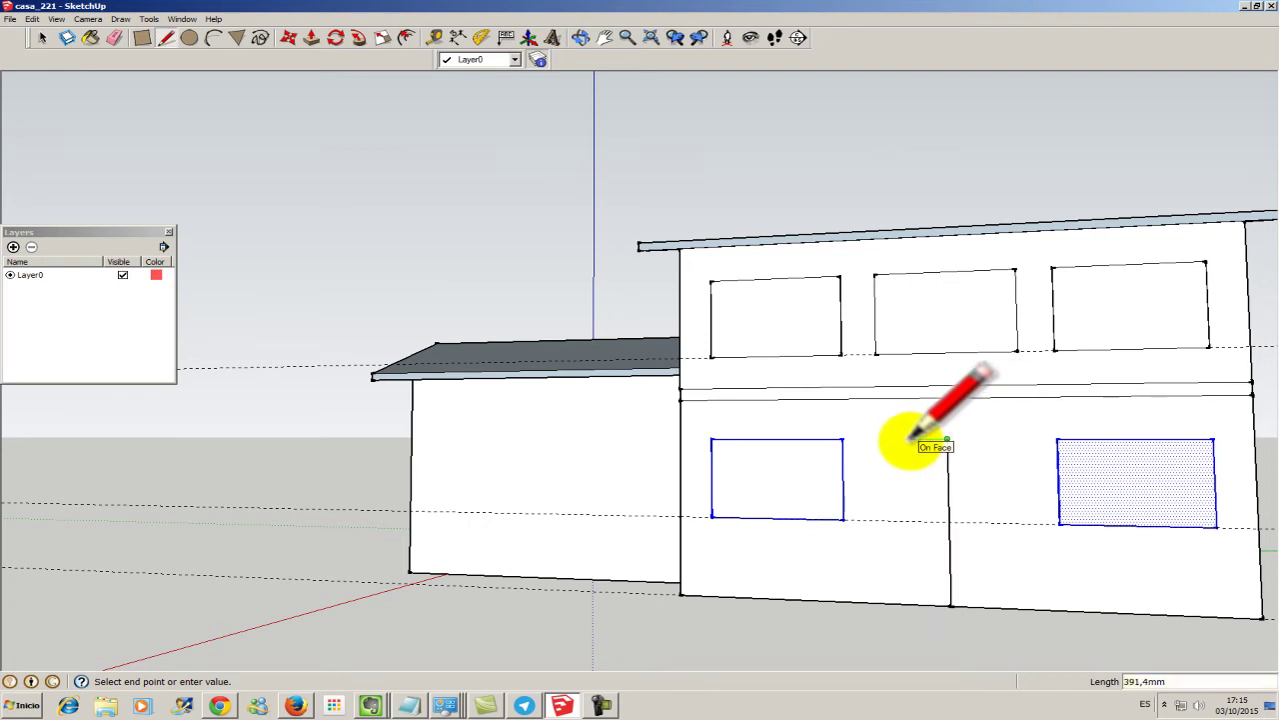
type("45")
key("Return")
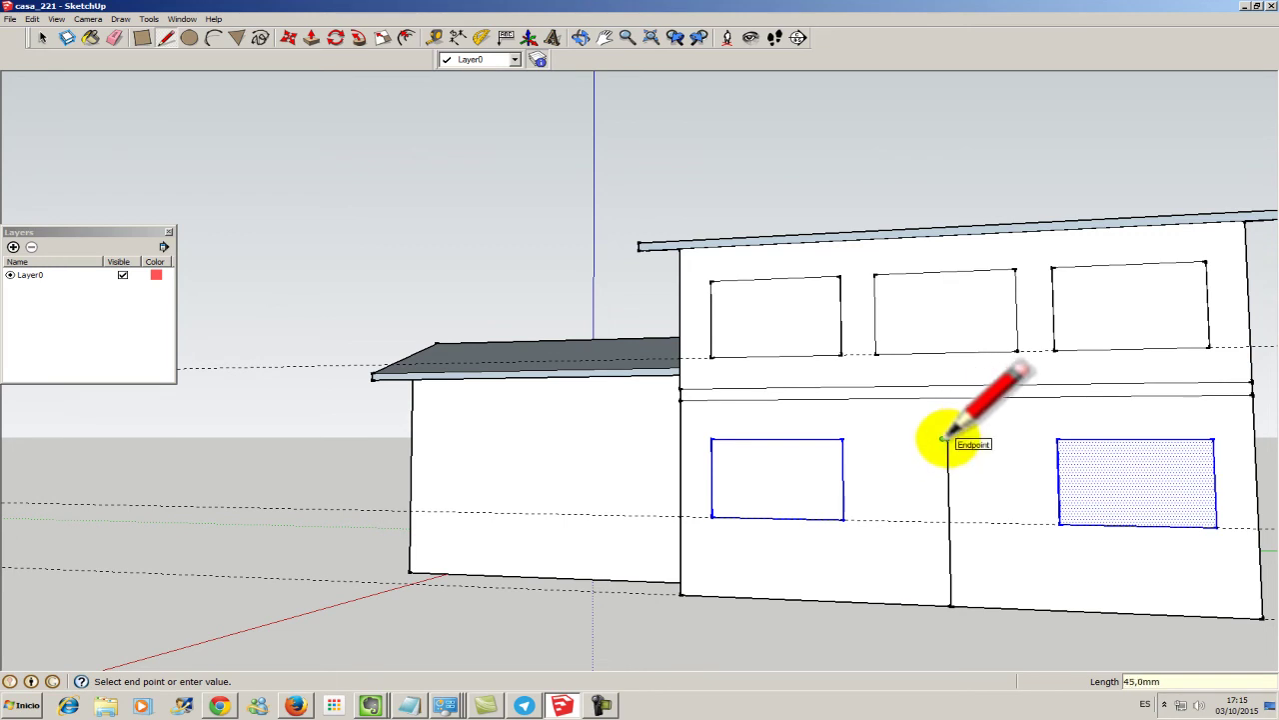
key("Escape")
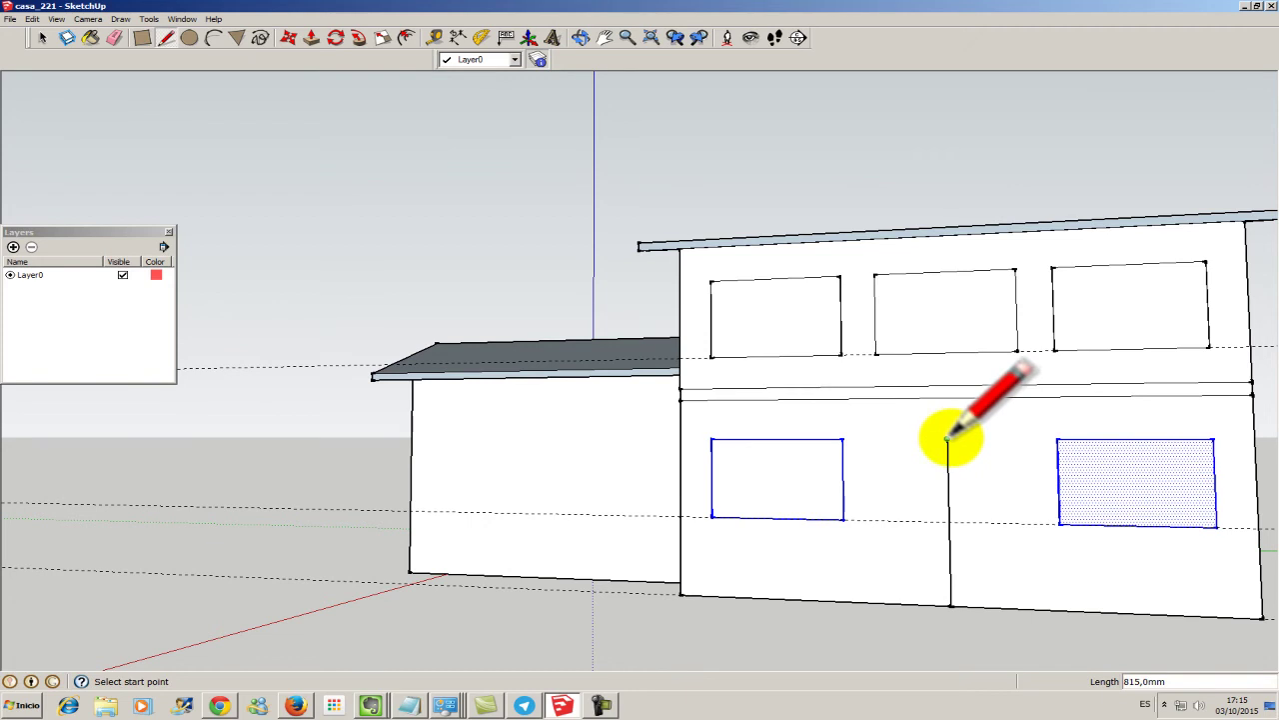
left_click(947, 437)
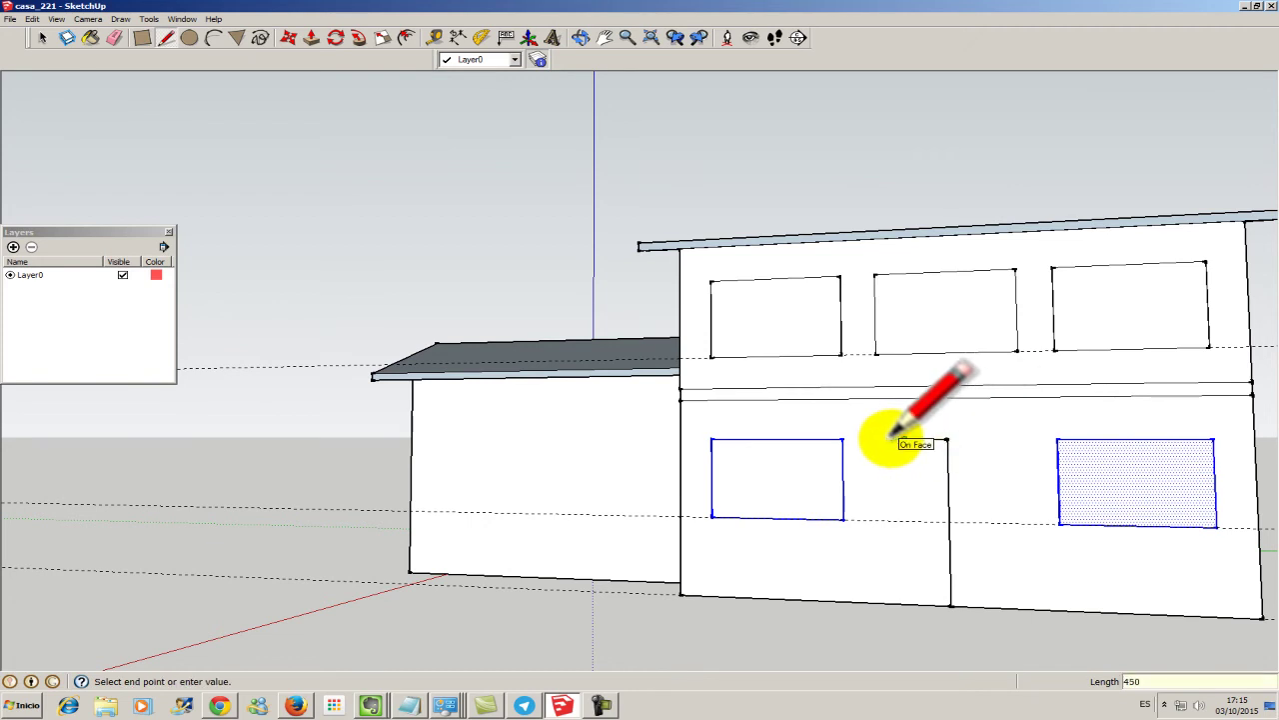
key("Return")
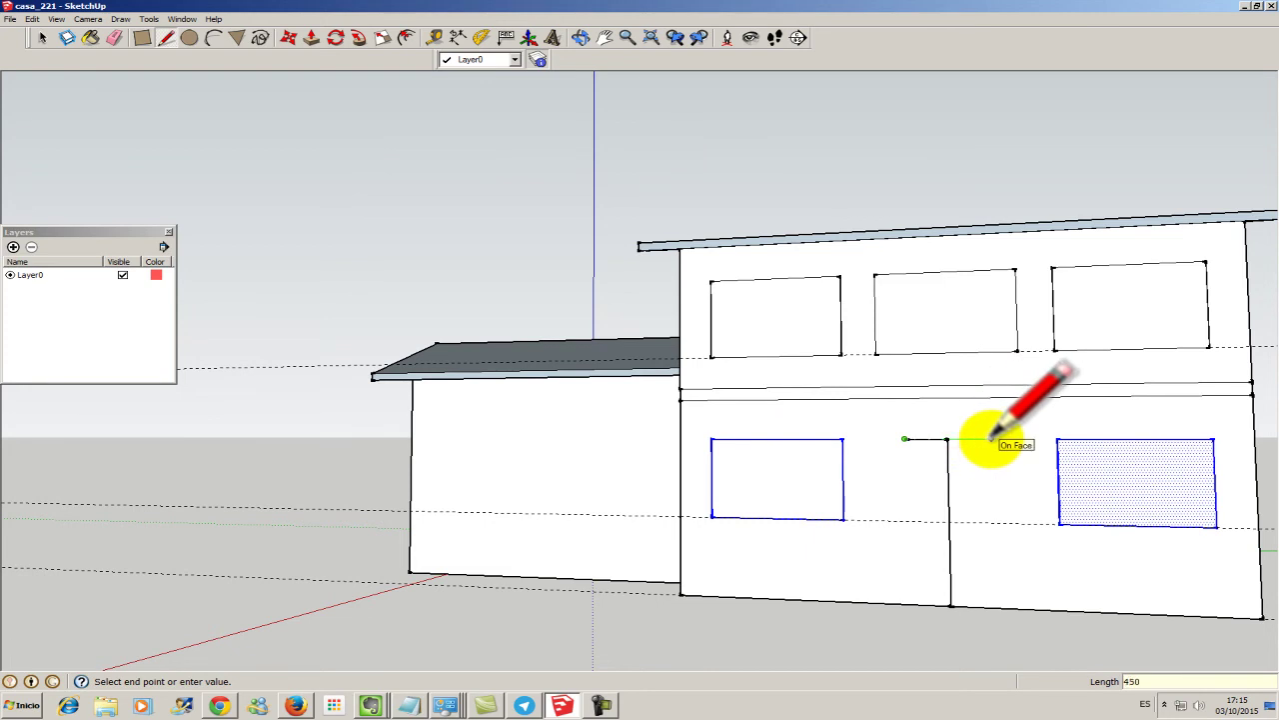
left_click(947, 439)
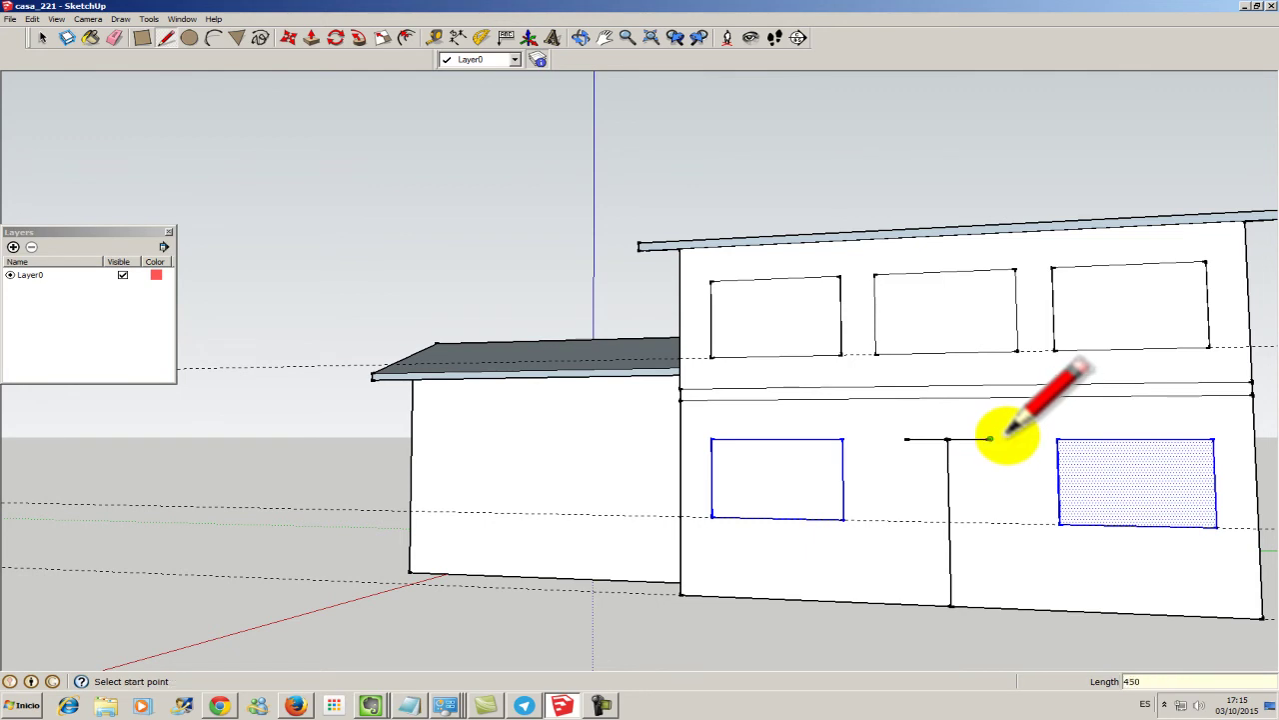
left_click(990, 438)
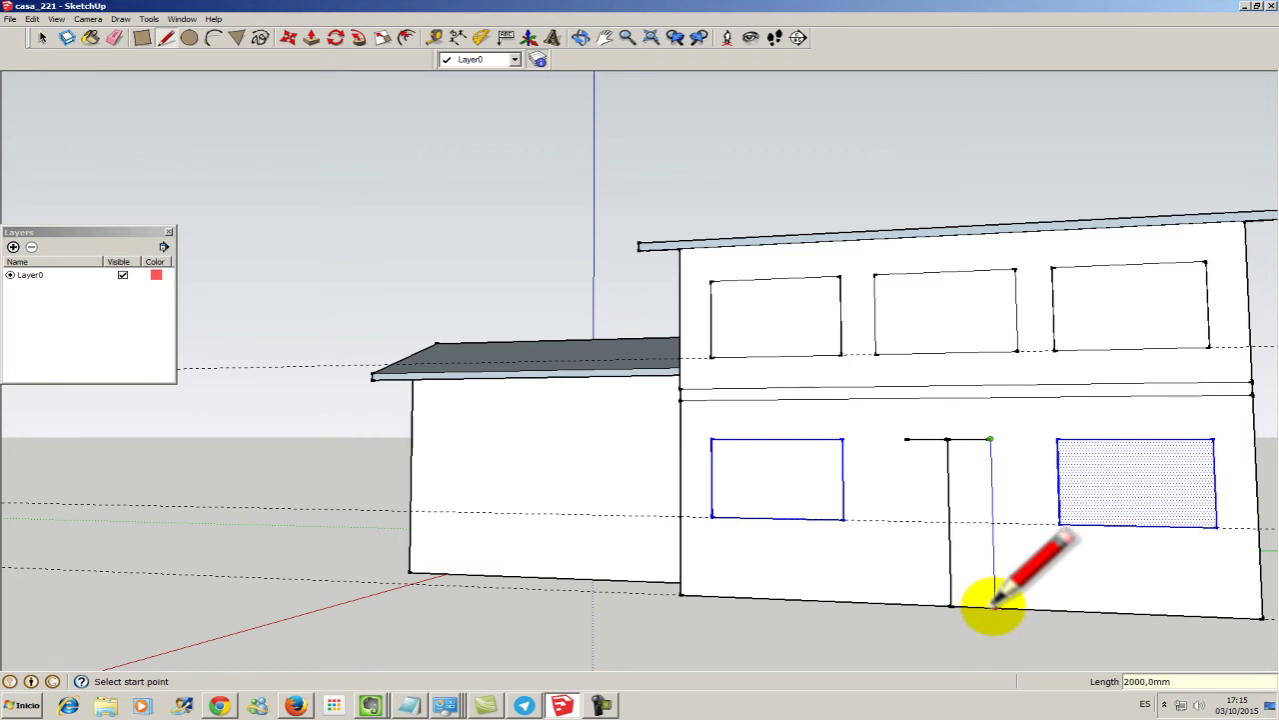
left_click(904, 438)
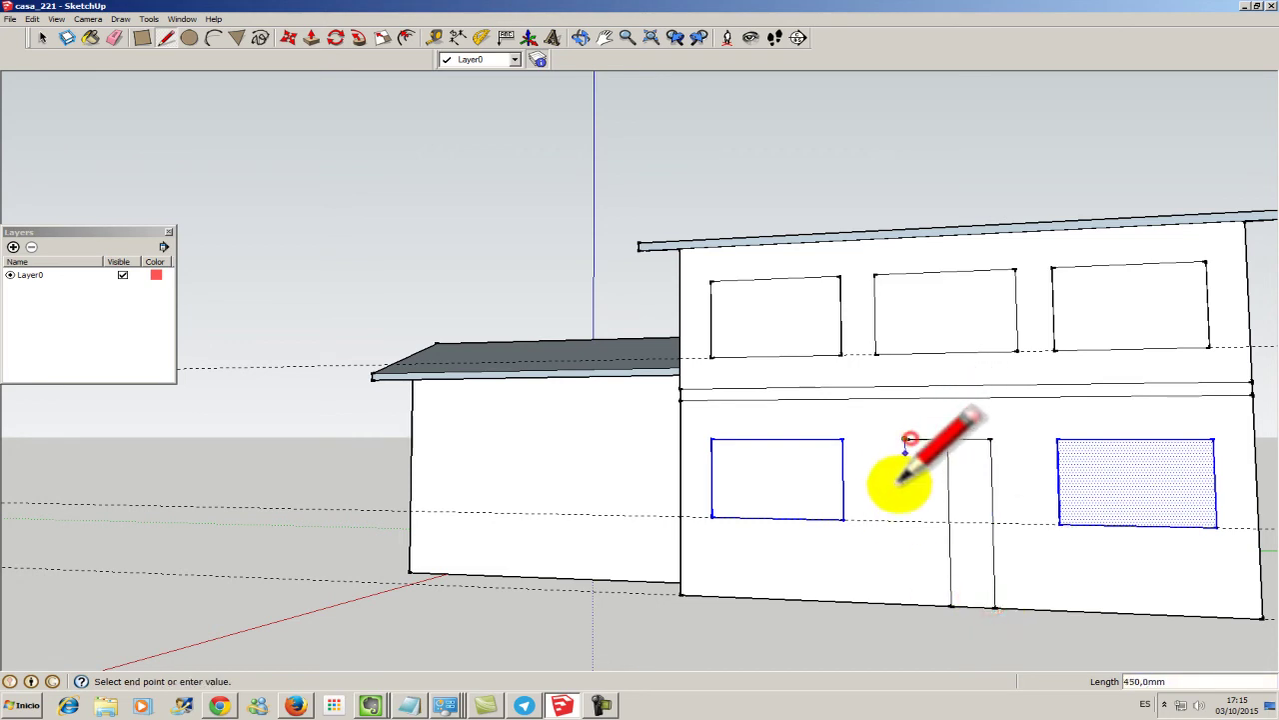
left_click(908, 603)
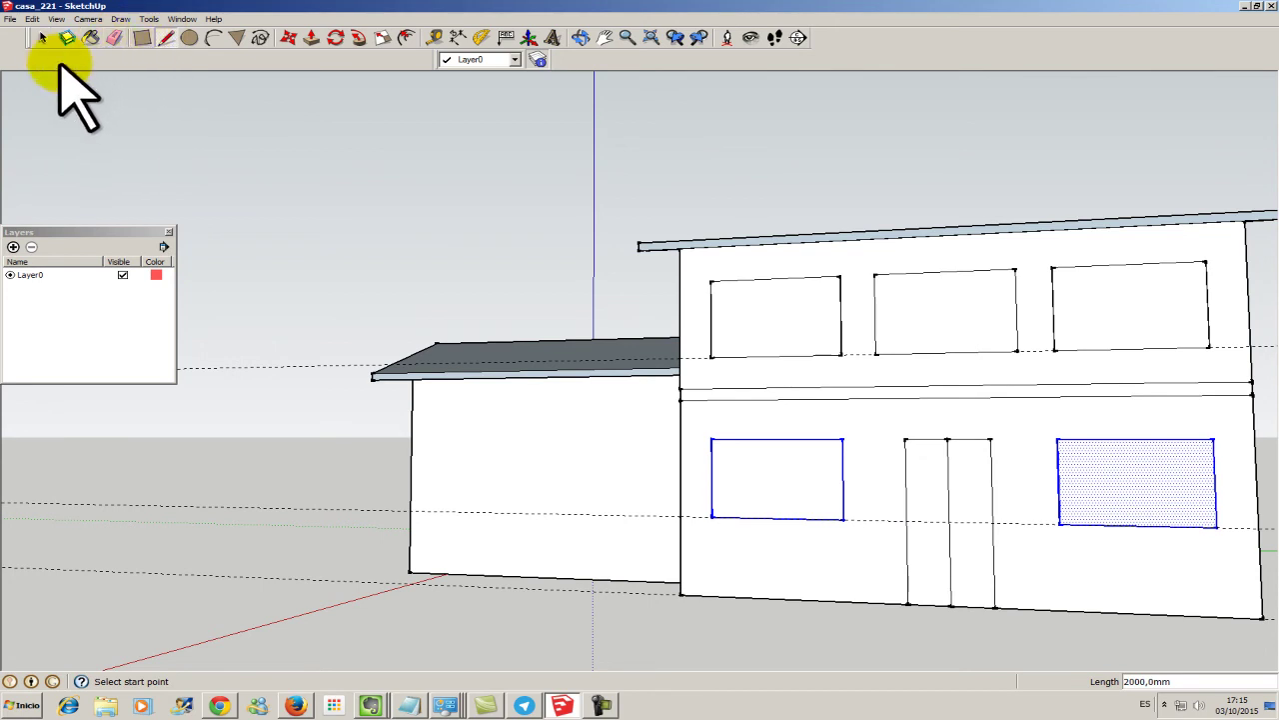
Delete the door's middle vertical line, leaving a single 900 mm opening
left_click(43, 37)
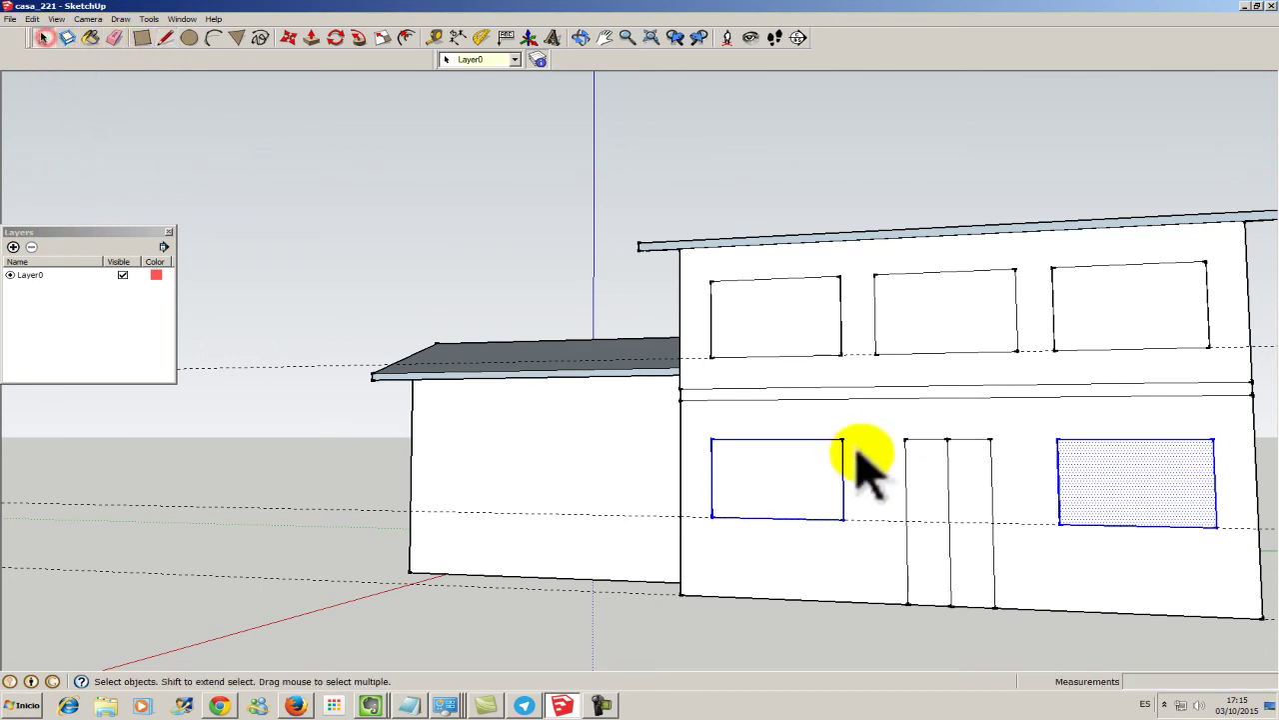
left_click(949, 505)
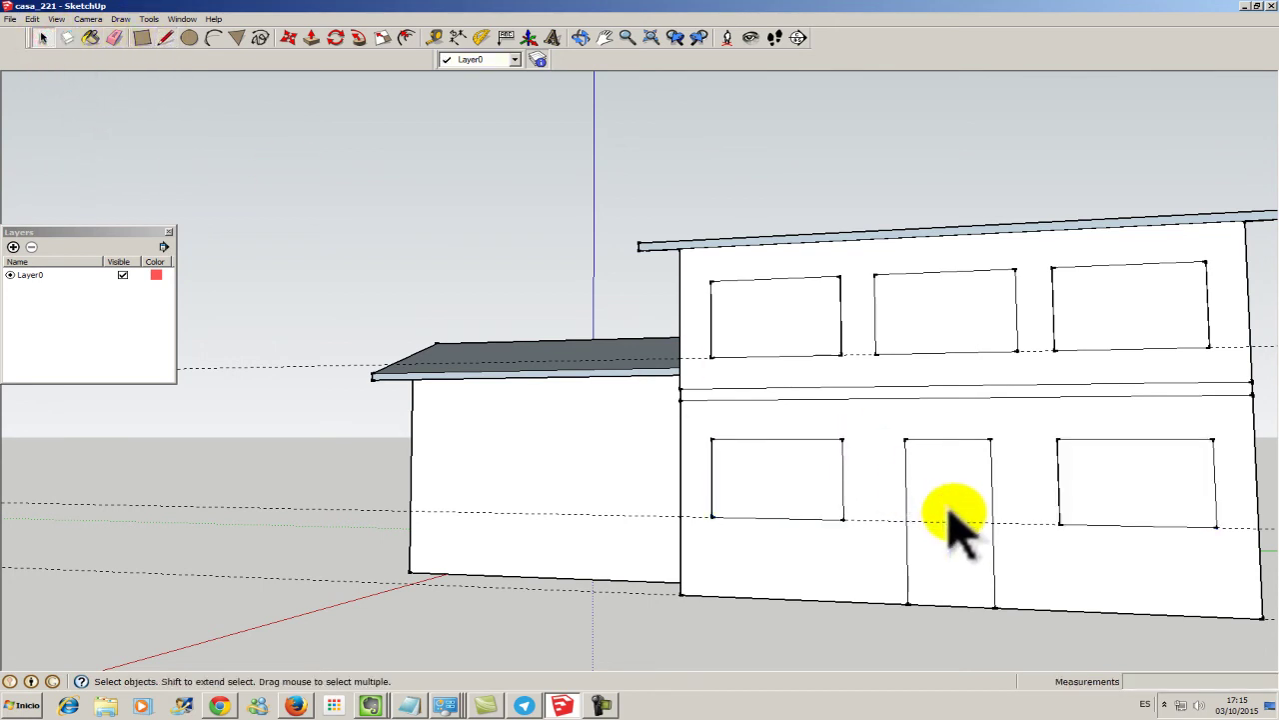
middle_click_drag(949, 520, 985, 557)
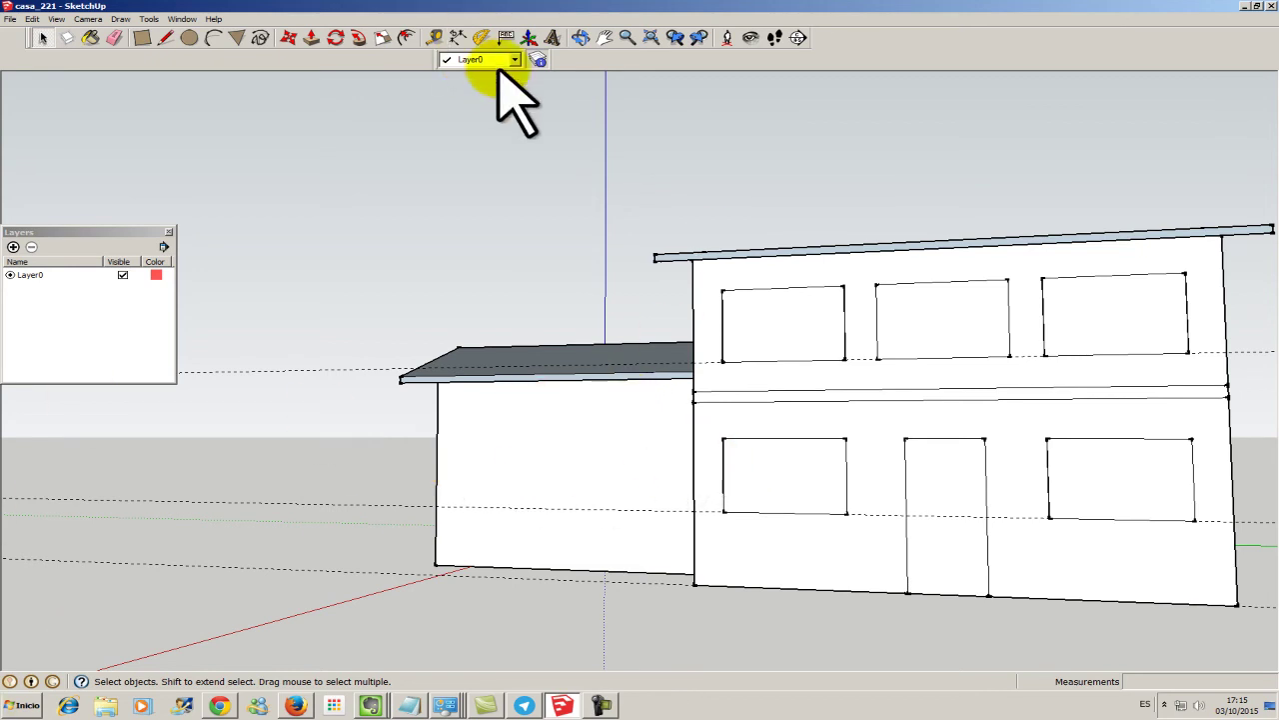
left_click(581, 37)
Push/pull the mid-height band 2500 mm outward to form the canopy slab
left_click_drag(632, 503, 960, 515)
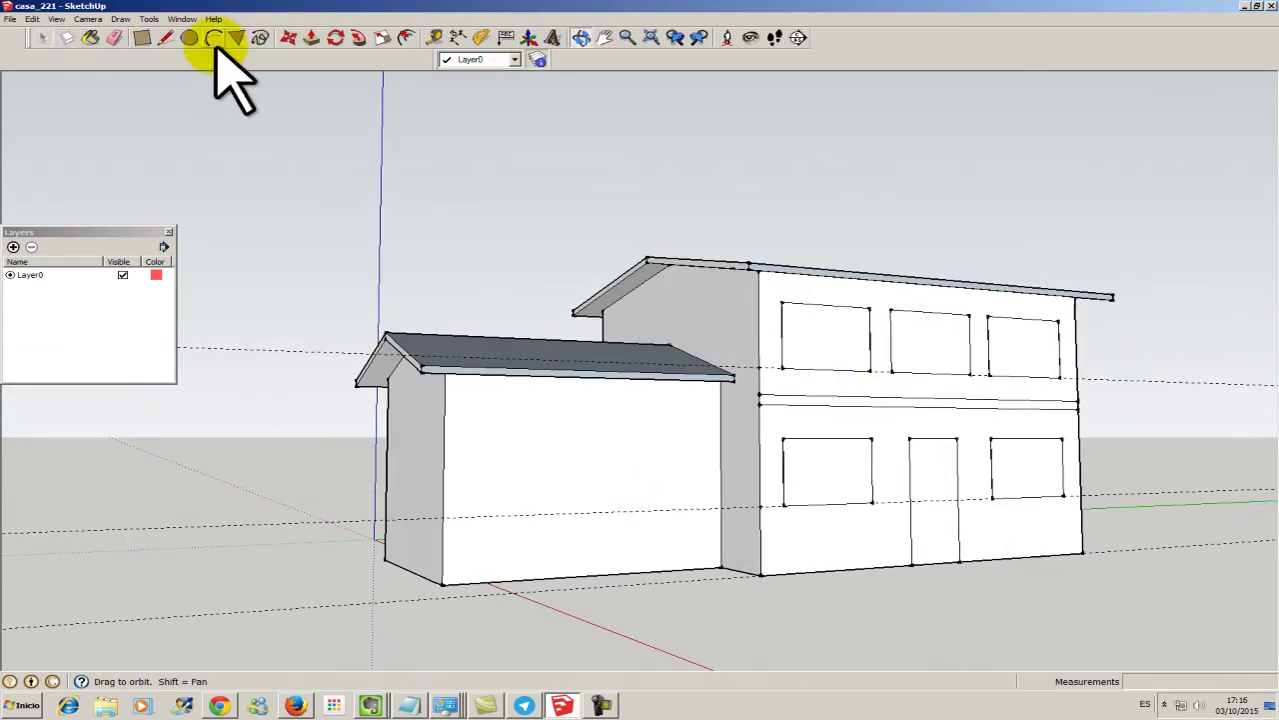
left_click(312, 37)
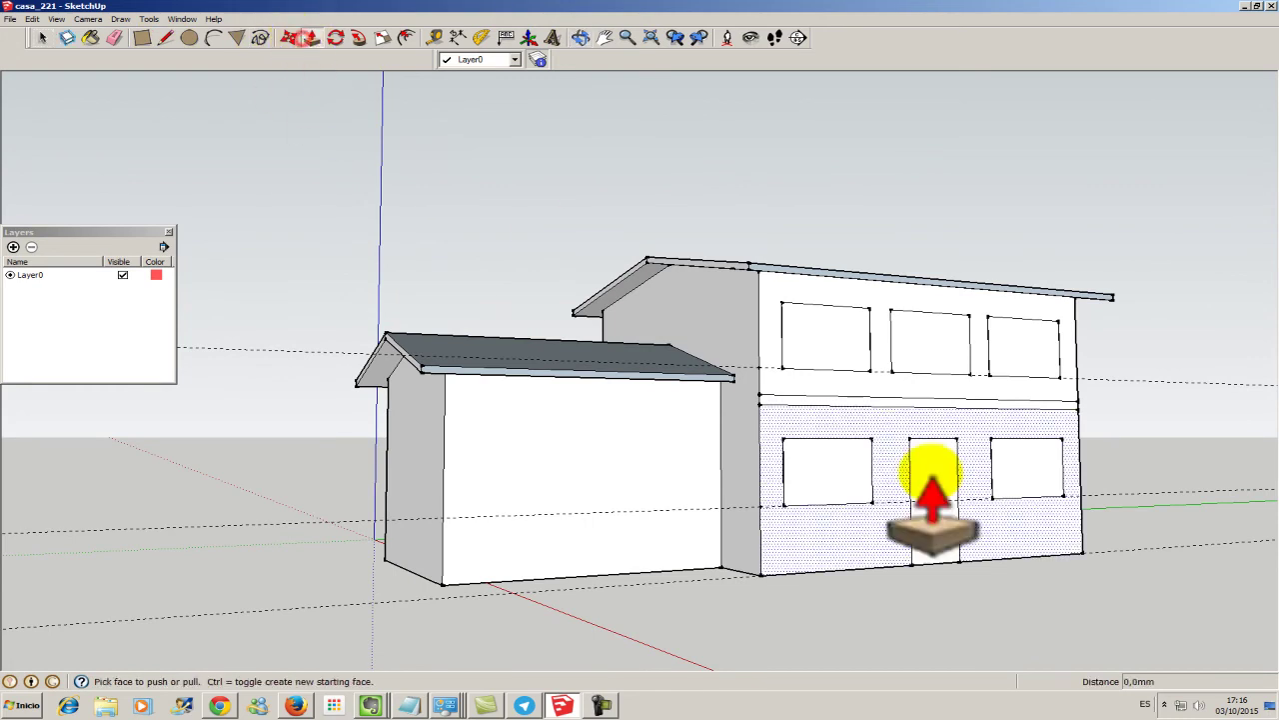
left_click(850, 400)
type("2500")
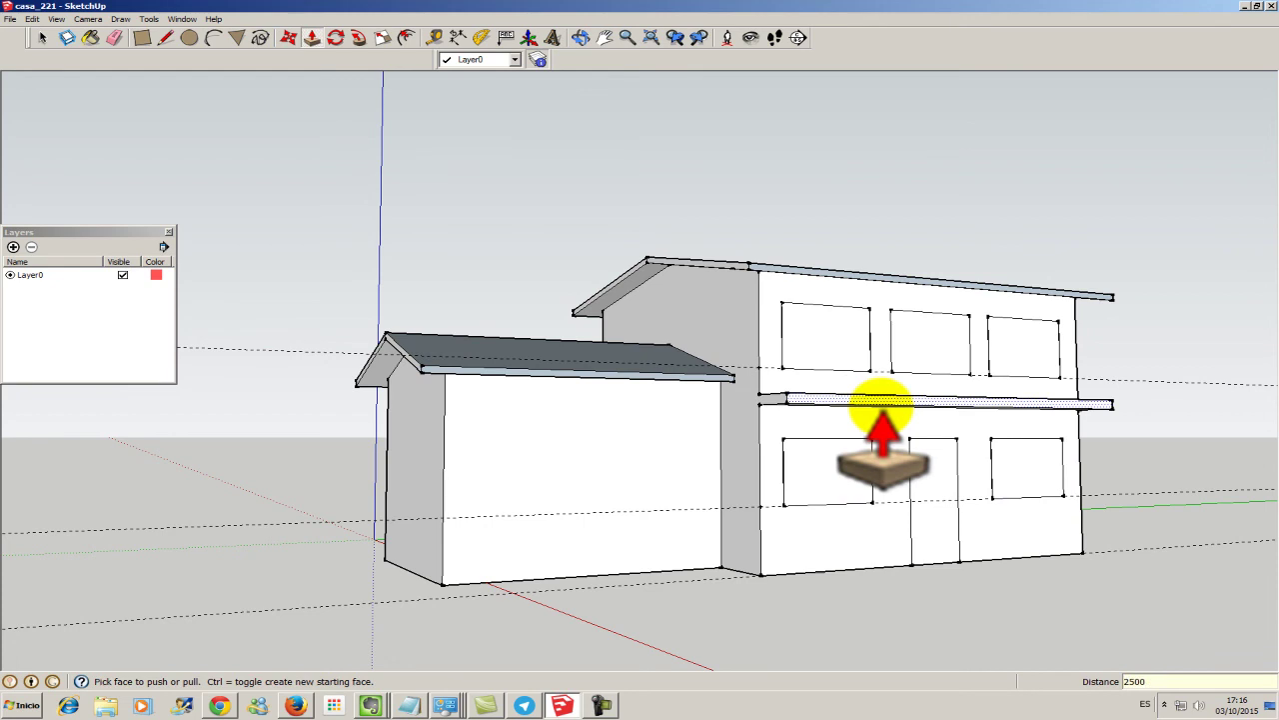
key("Return")
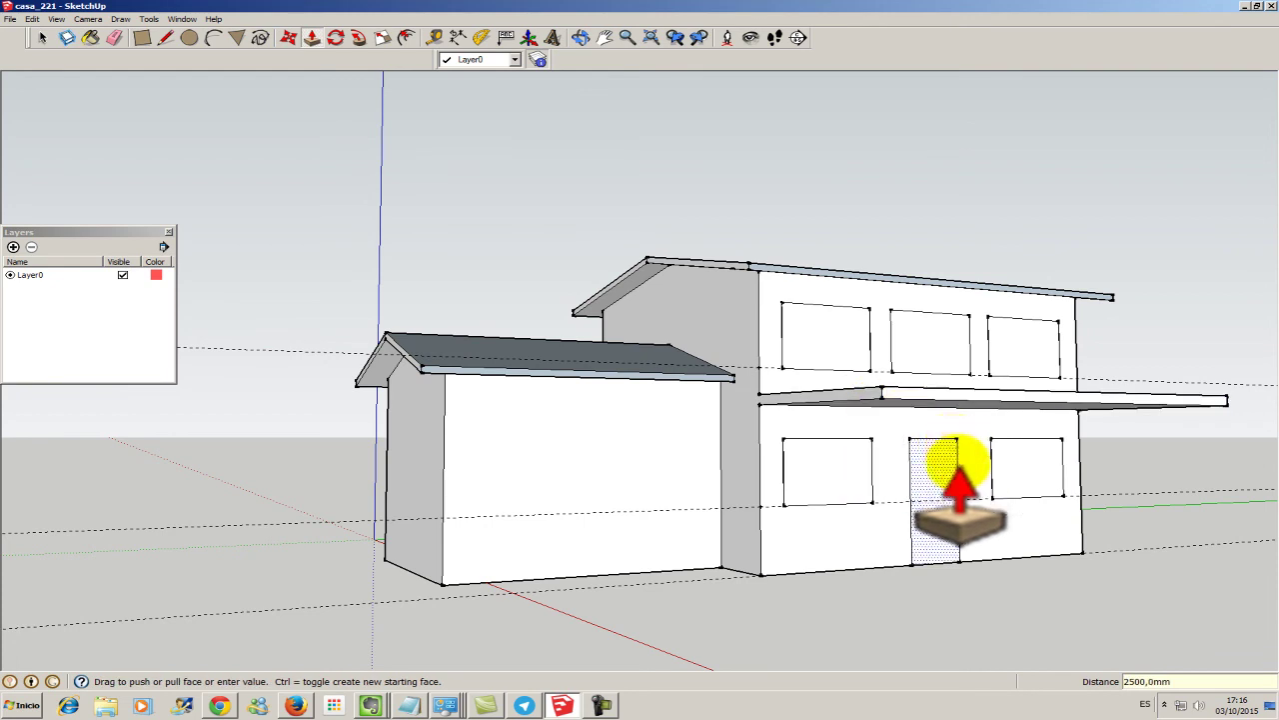
scroll(959, 509, "down", 1)
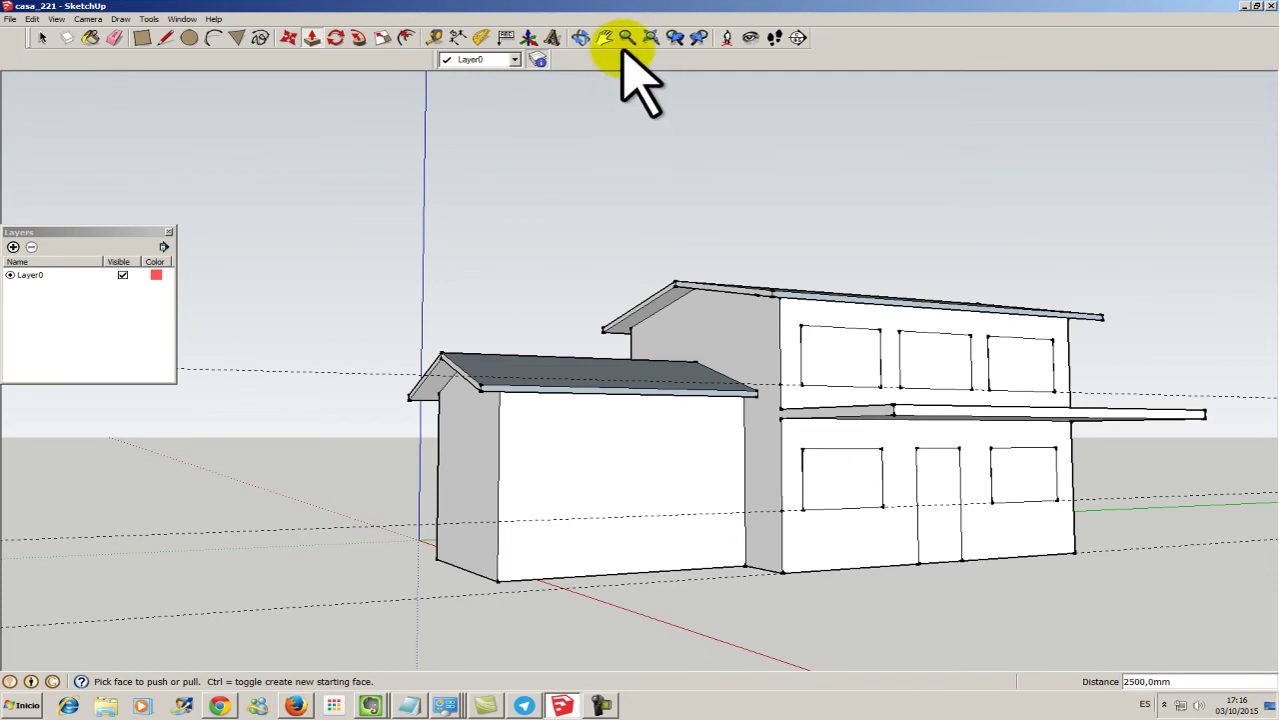
Orbit below the canopy to view its underside
left_click(581, 37)
mouse_move(1087, 574)
left_mouse_down()
mouse_move(934, 399)
mouse_move(729, 349)
mouse_move(542, 471)
left_mouse_up()
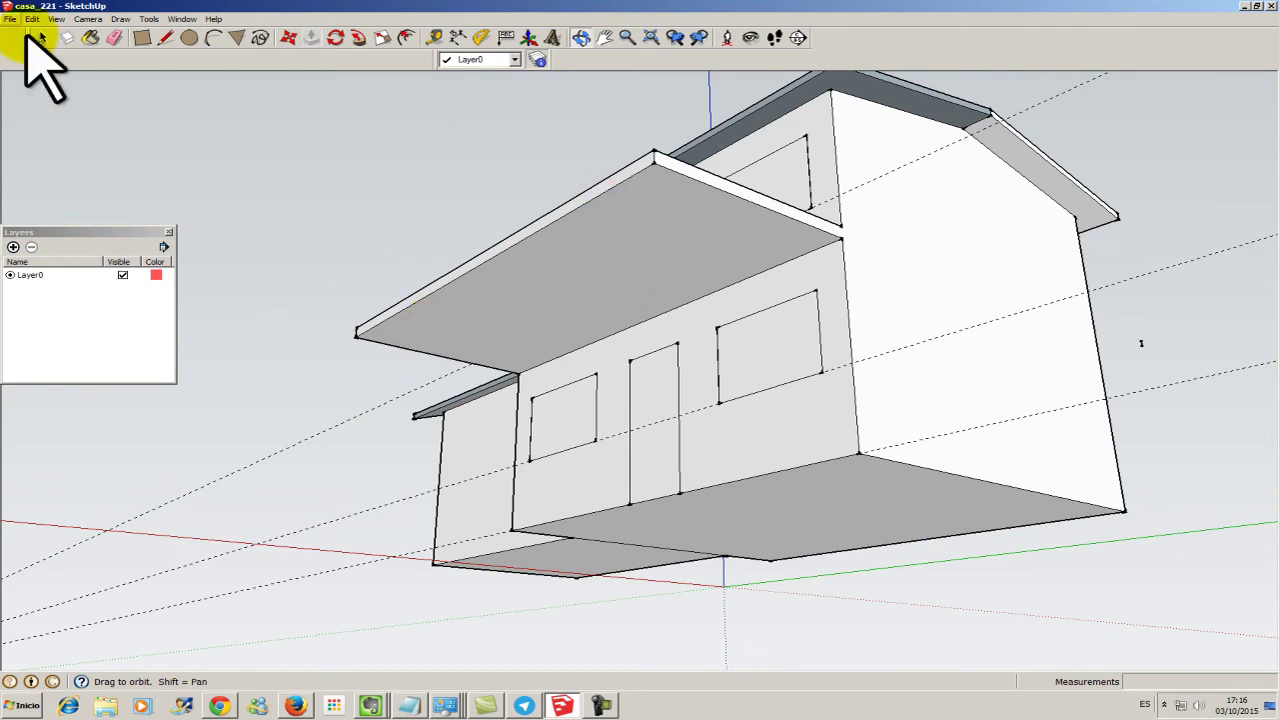
left_click(141, 37)
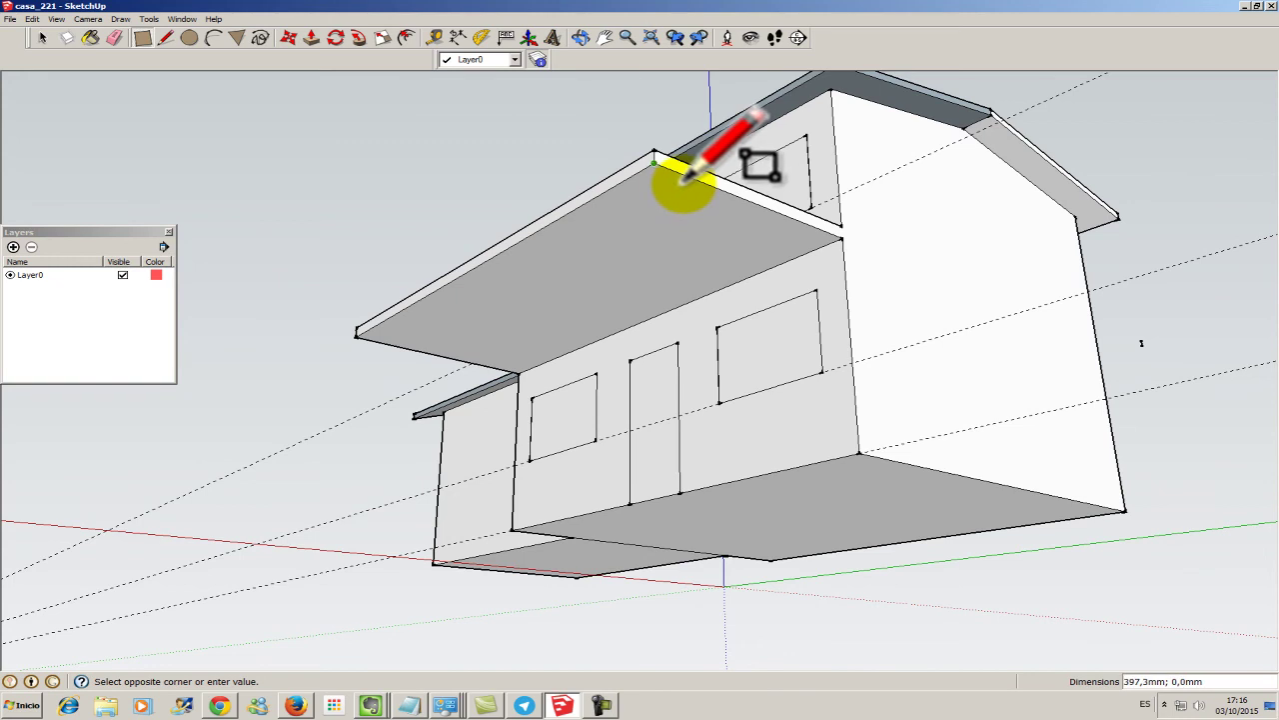
left_click(580, 40)
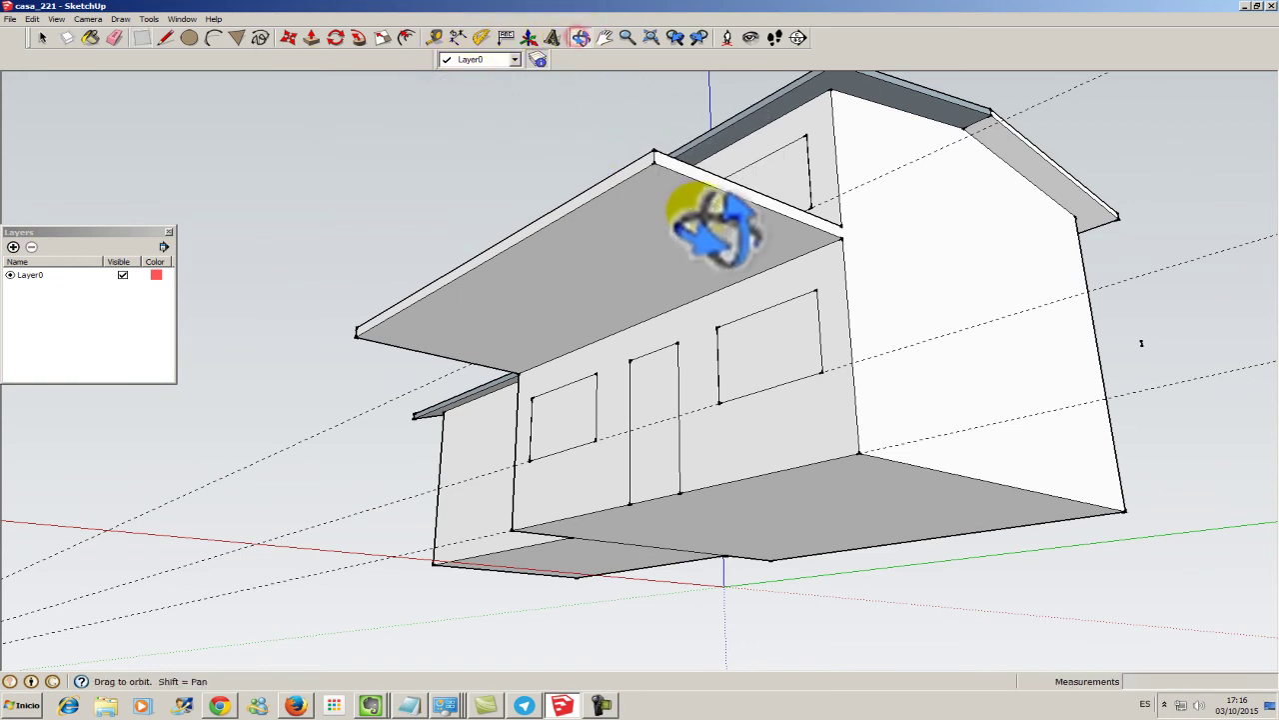
left_click_drag(708, 223, 714, 157)
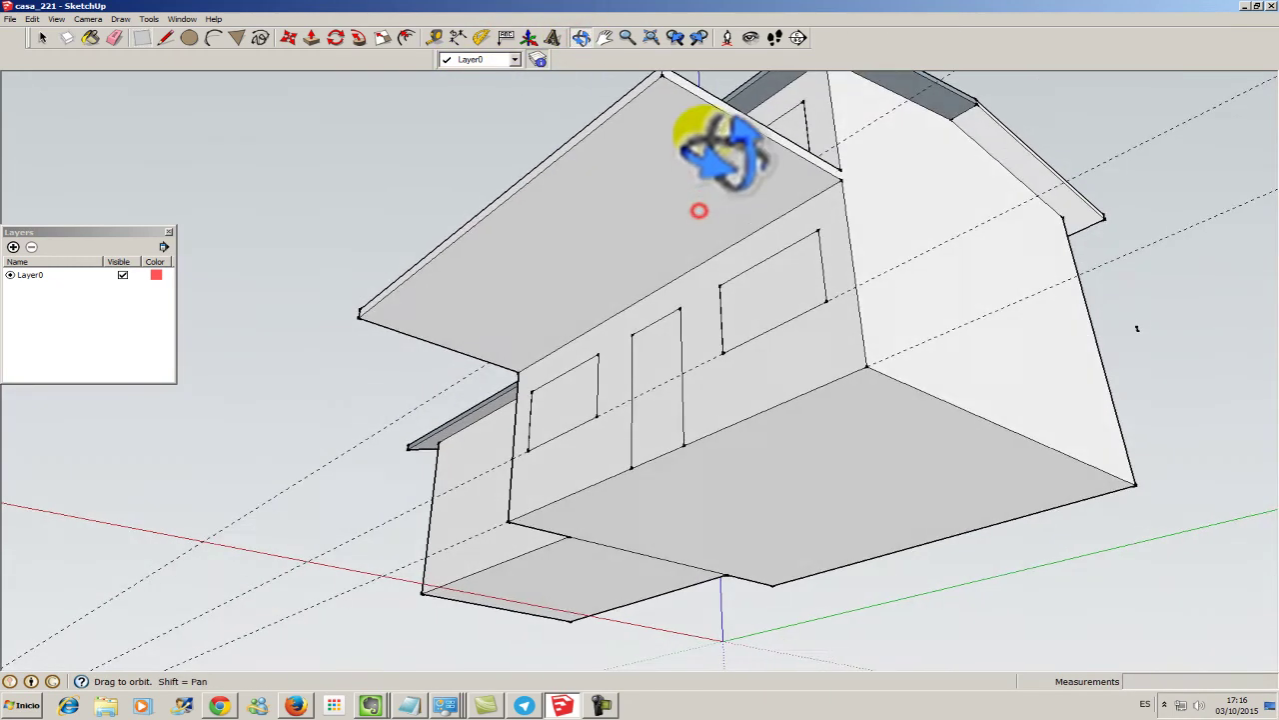
left_click(142, 37)
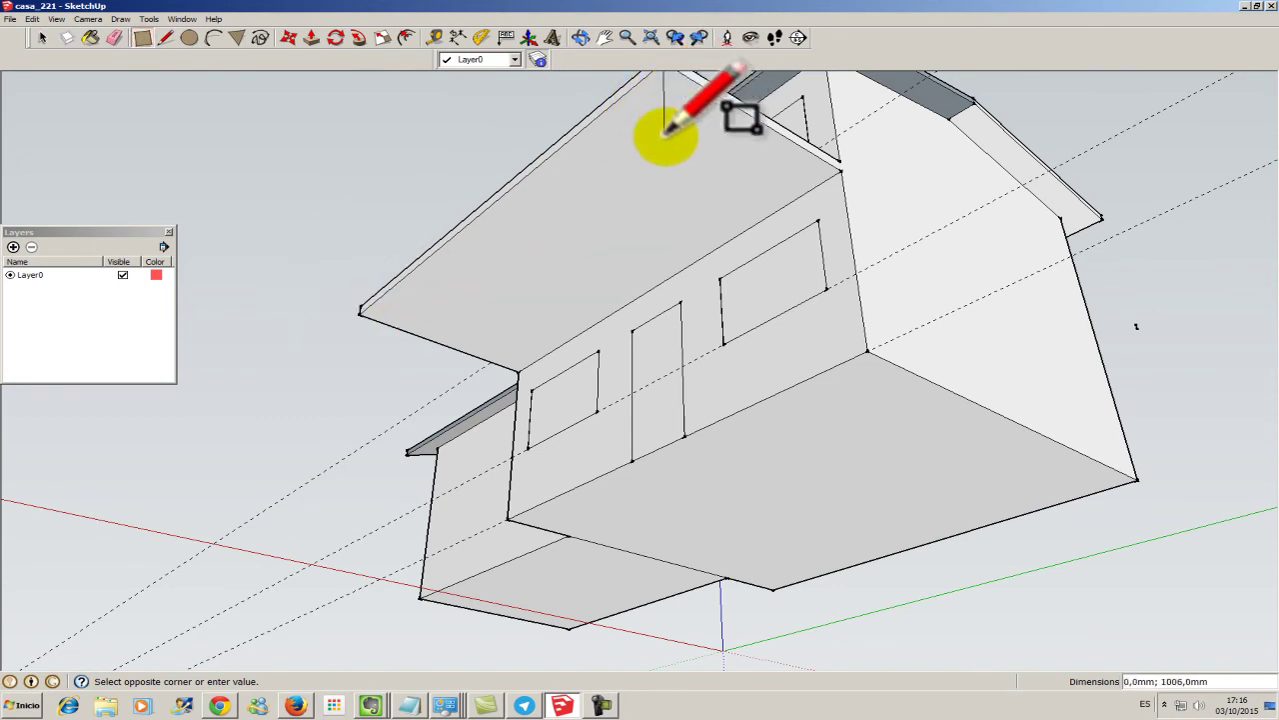
Draw 200 × 200 mm squares at the canopy underside's outer corners
left_click(605, 36)
left_click_drag(624, 230, 586, 299)
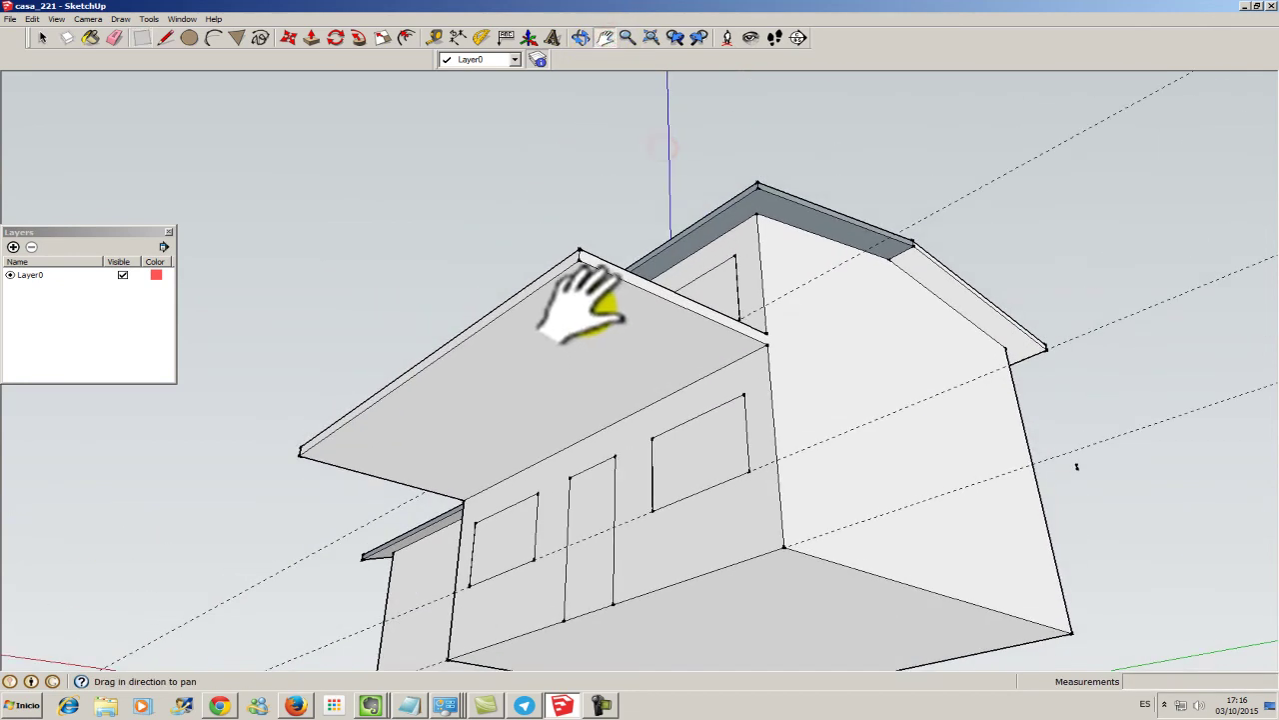
left_click(142, 37)
left_click(578, 255)
type("200;200")
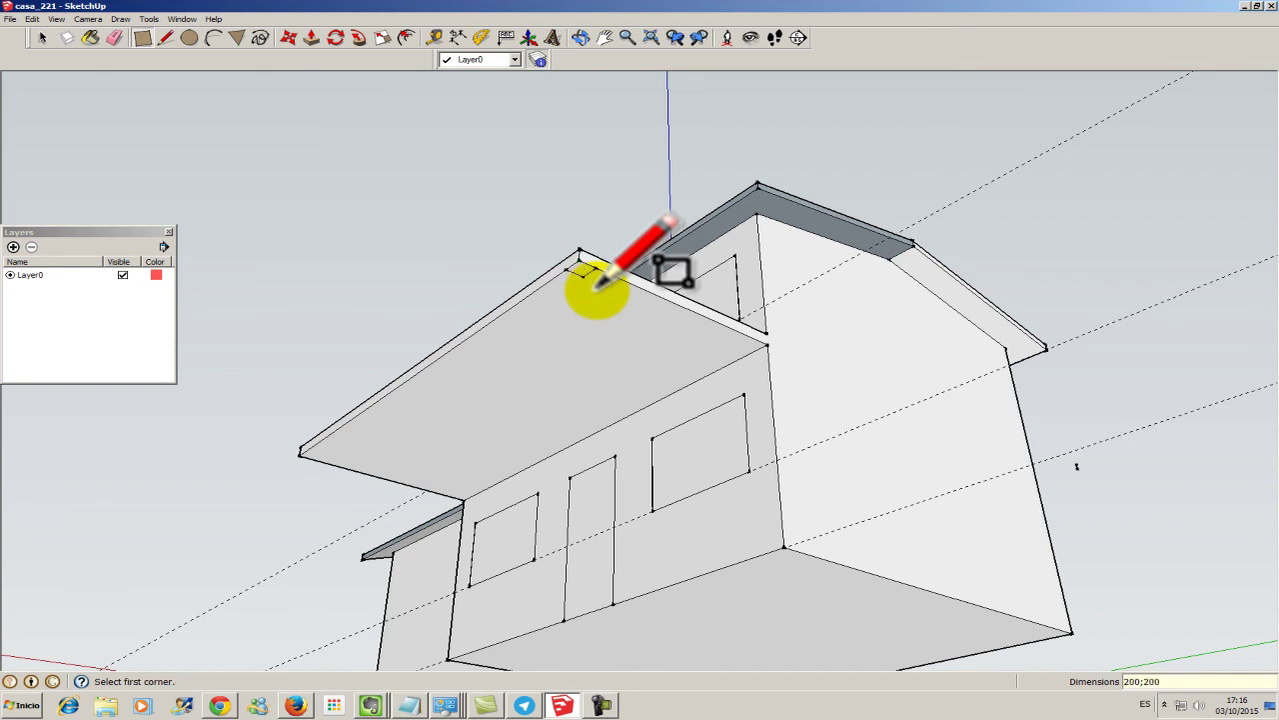
left_click(301, 452)
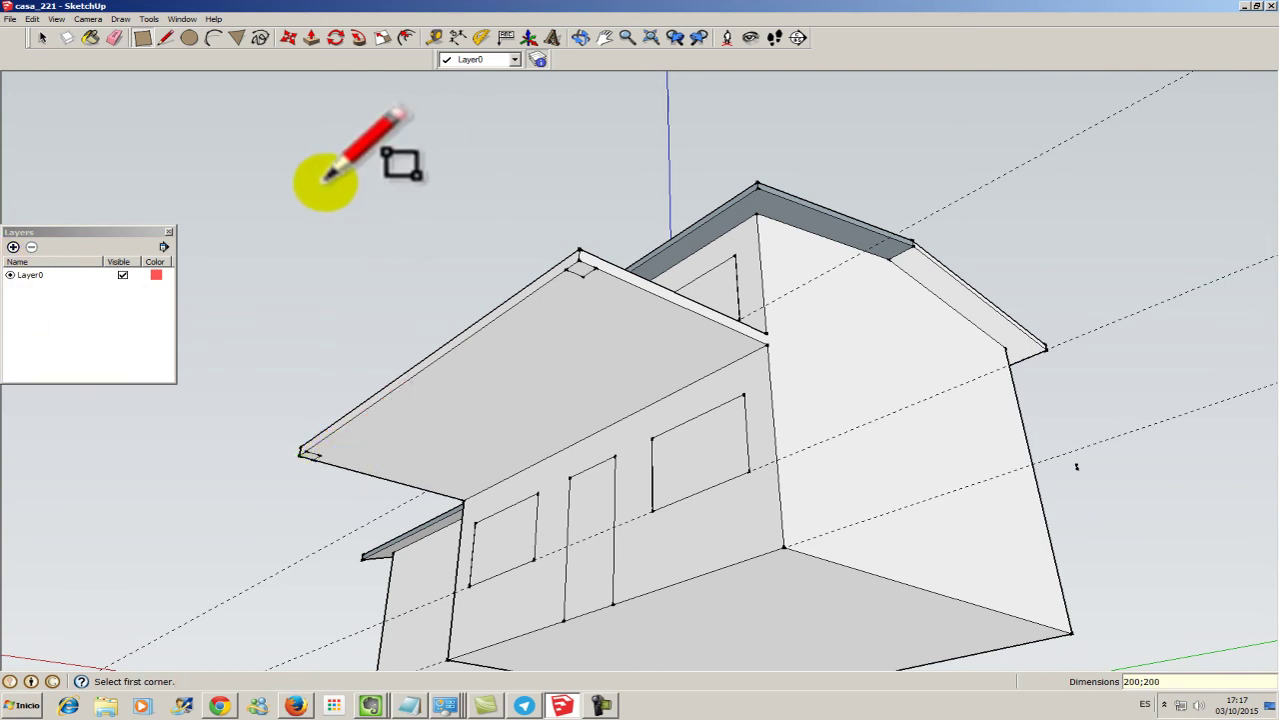
Push both canopy corner squares down 2500 mm to form two supporting columns
left_click(312, 38)
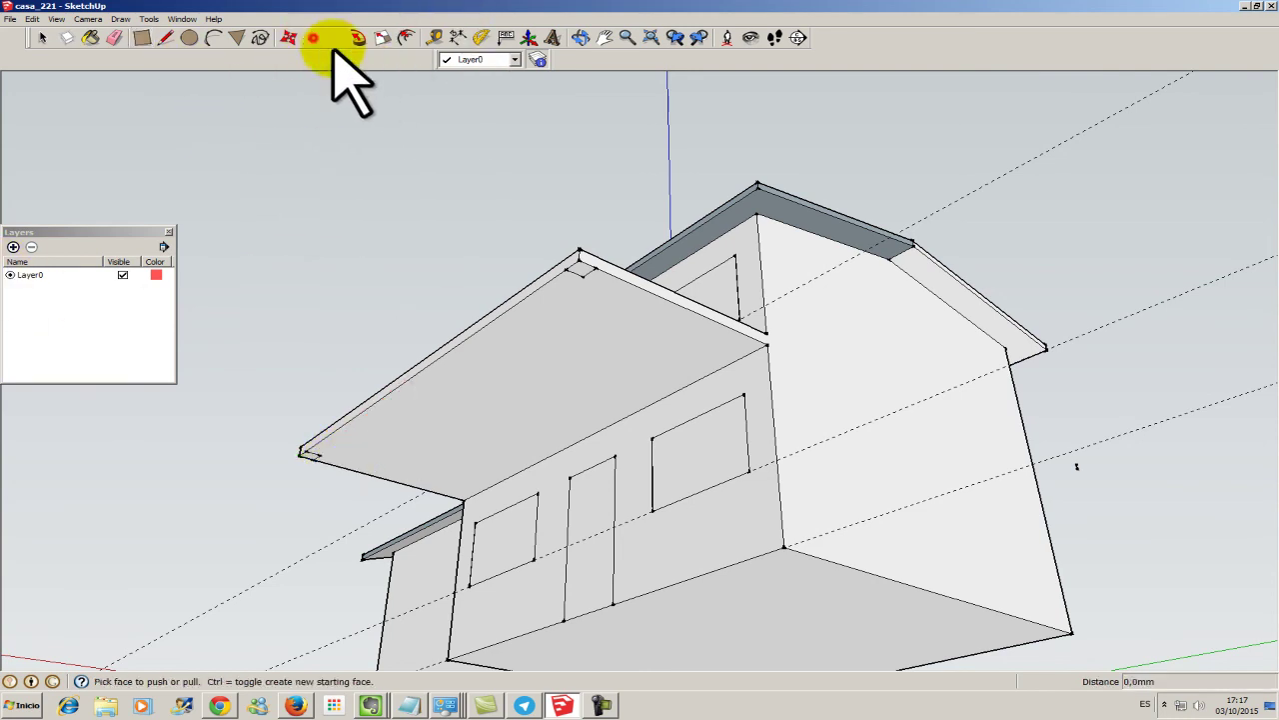
left_click_drag(584, 266, 782, 548)
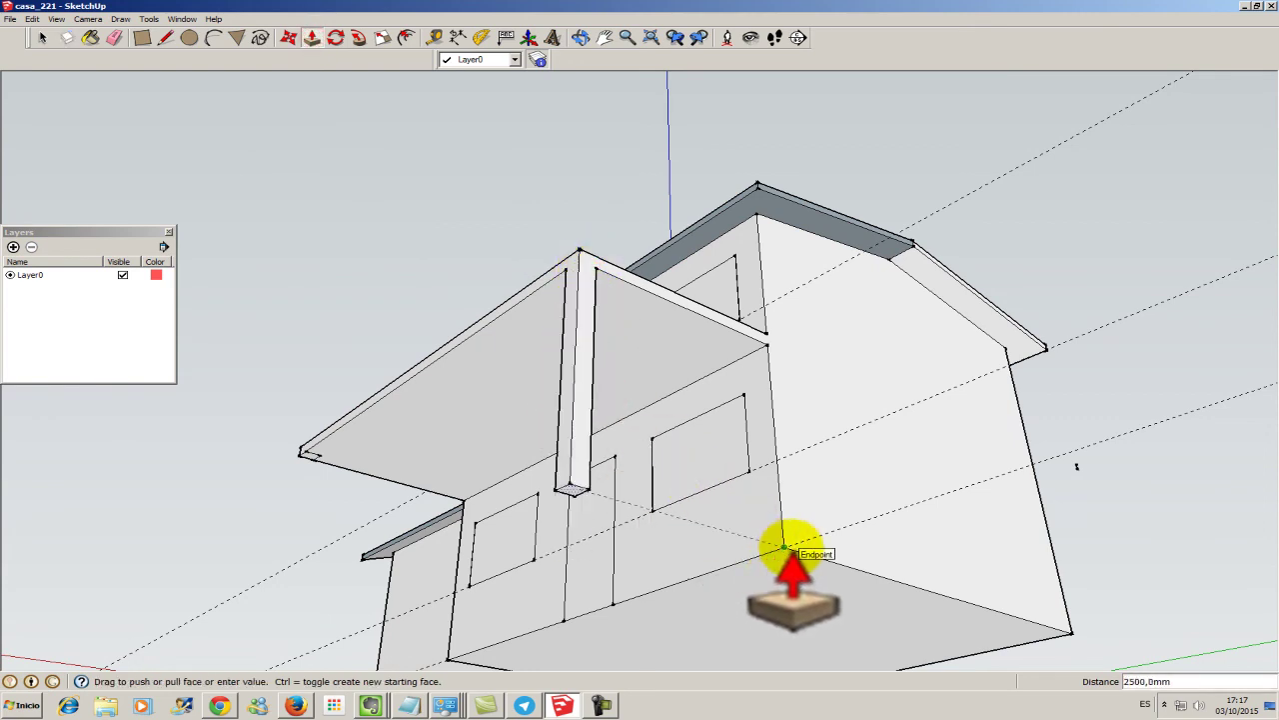
mouse_move(305, 455)
left_mouse_down()
mouse_move(310, 587)
mouse_move(449, 664)
left_mouse_up()
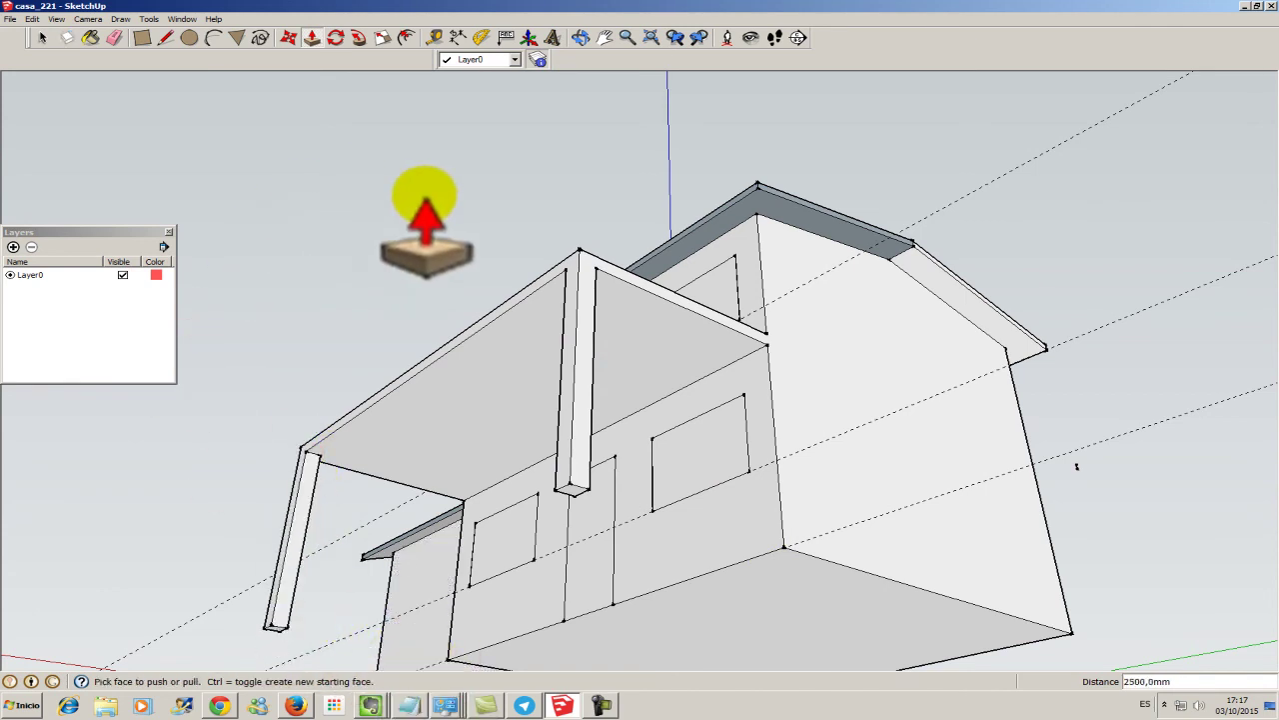
left_click(580, 37)
mouse_move(387, 358)
left_mouse_down()
mouse_move(769, 480)
mouse_move(974, 486)
left_mouse_up()
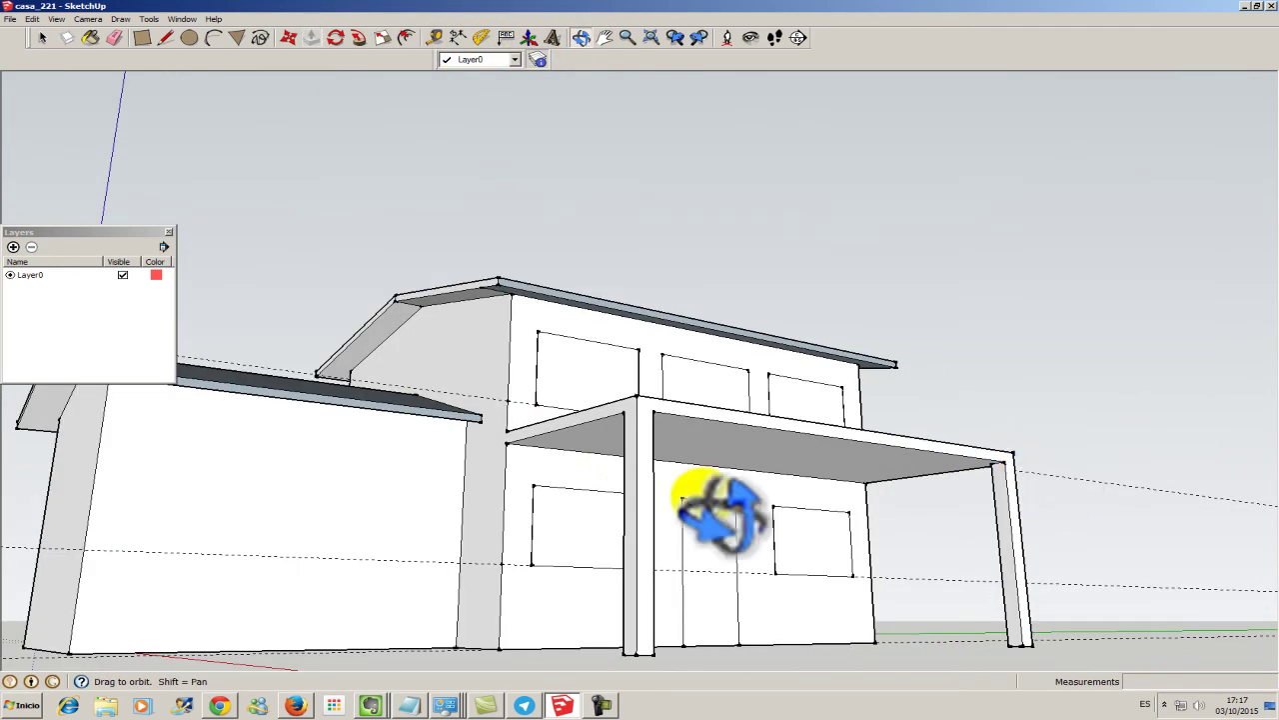
Select the stray horizontal sliver on the house's back wall, then switch to another taskbar program
mouse_move(619, 505)
left_mouse_down()
mouse_move(819, 625)
mouse_move(320, 571)
left_mouse_up()
mouse_move(975, 578)
left_mouse_down()
mouse_move(829, 628)
mouse_move(580, 629)
mouse_move(734, 466)
left_mouse_up()
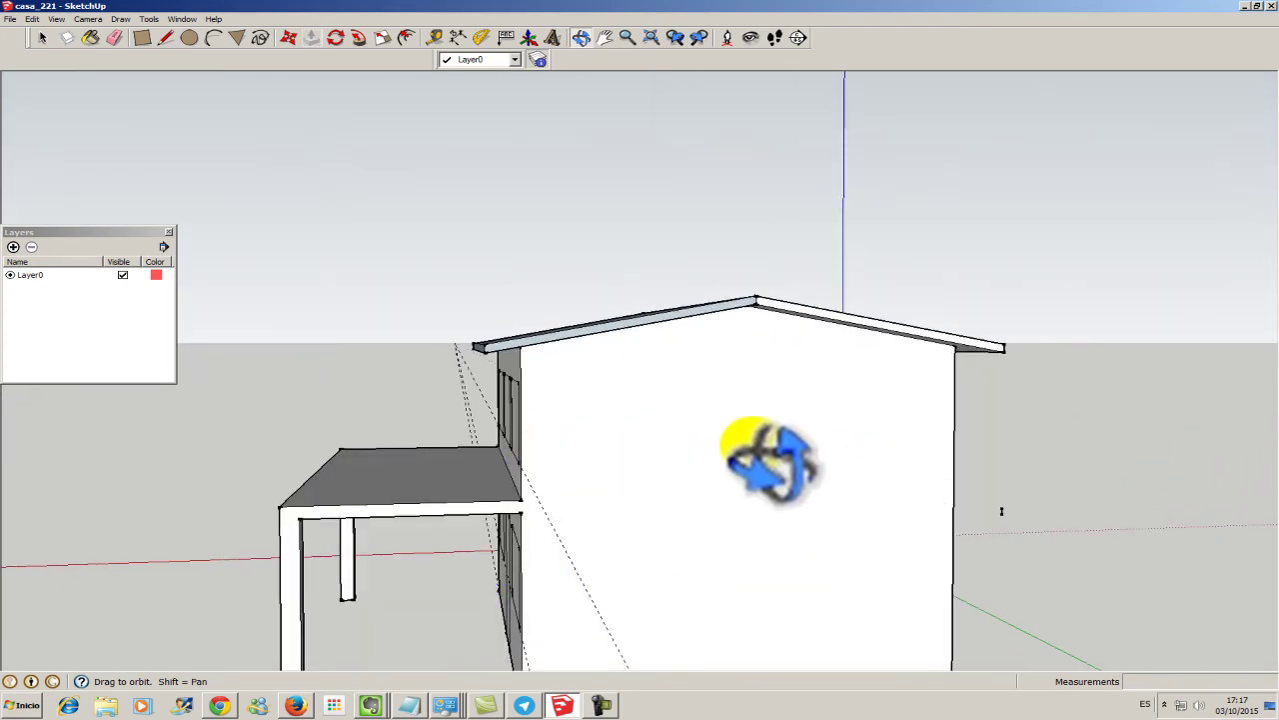
left_click_drag(914, 586, 666, 580)
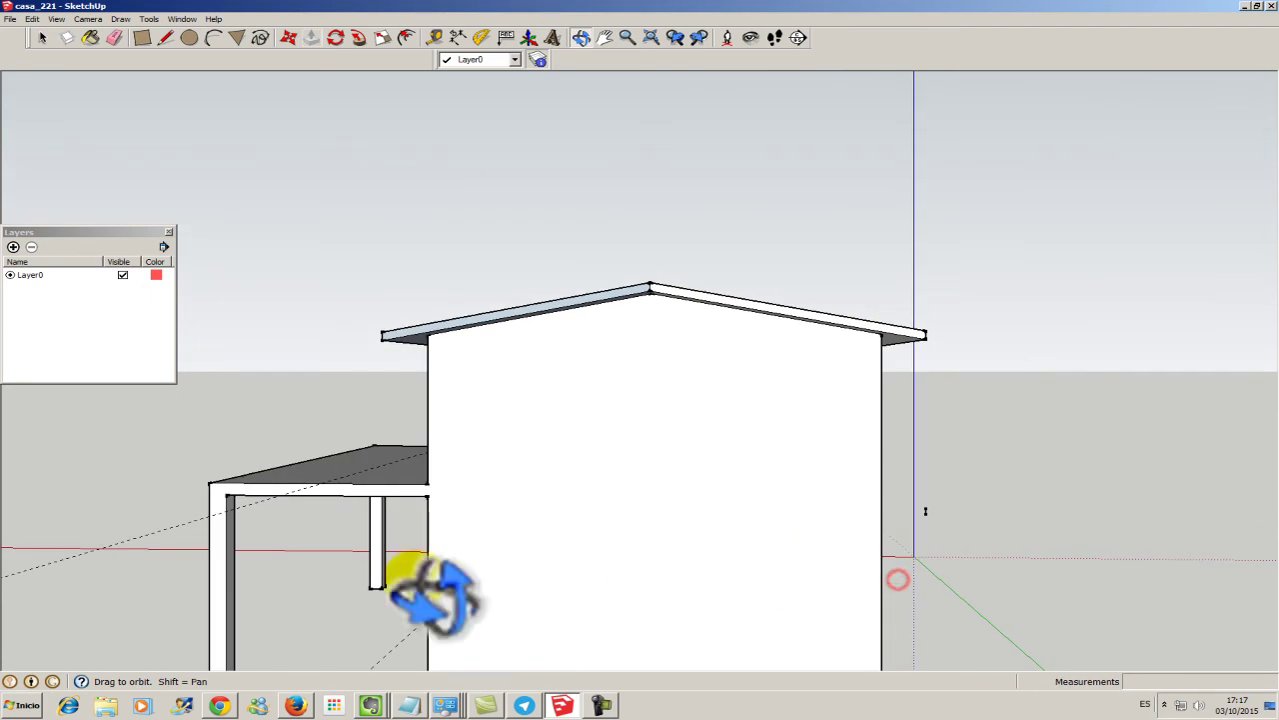
mouse_move(965, 630)
left_mouse_down()
mouse_move(514, 656)
mouse_move(423, 634)
left_mouse_up()
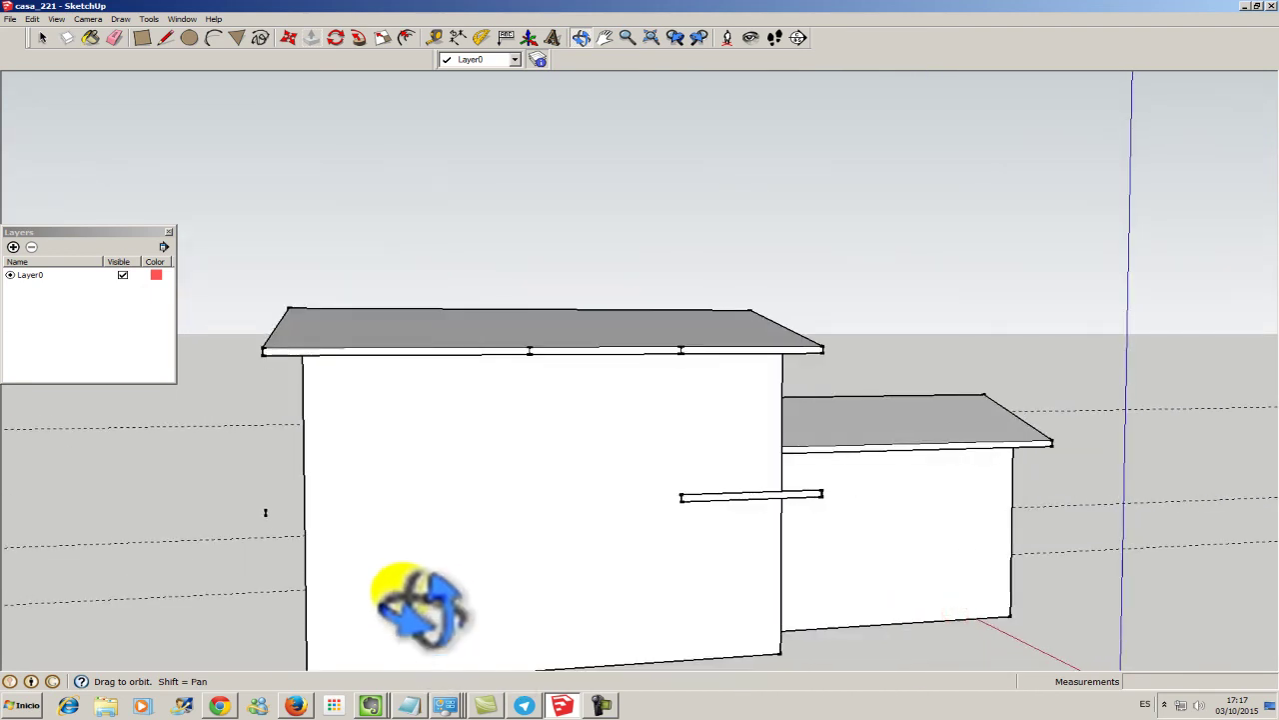
mouse_move(666, 539)
left_mouse_down()
mouse_move(500, 537)
mouse_move(642, 570)
mouse_move(414, 600)
mouse_move(452, 625)
mouse_move(766, 543)
mouse_move(414, 429)
left_mouse_up()
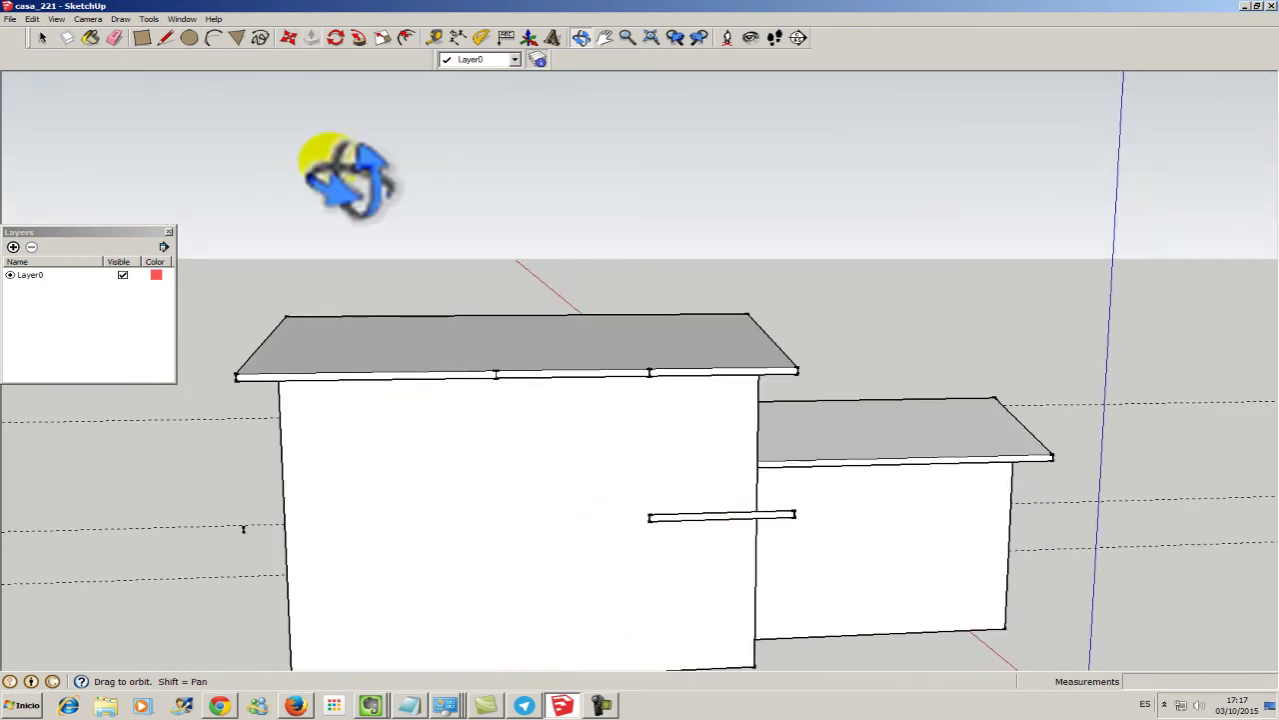
left_click(44, 40)
left_click_drag(638, 509, 809, 539)
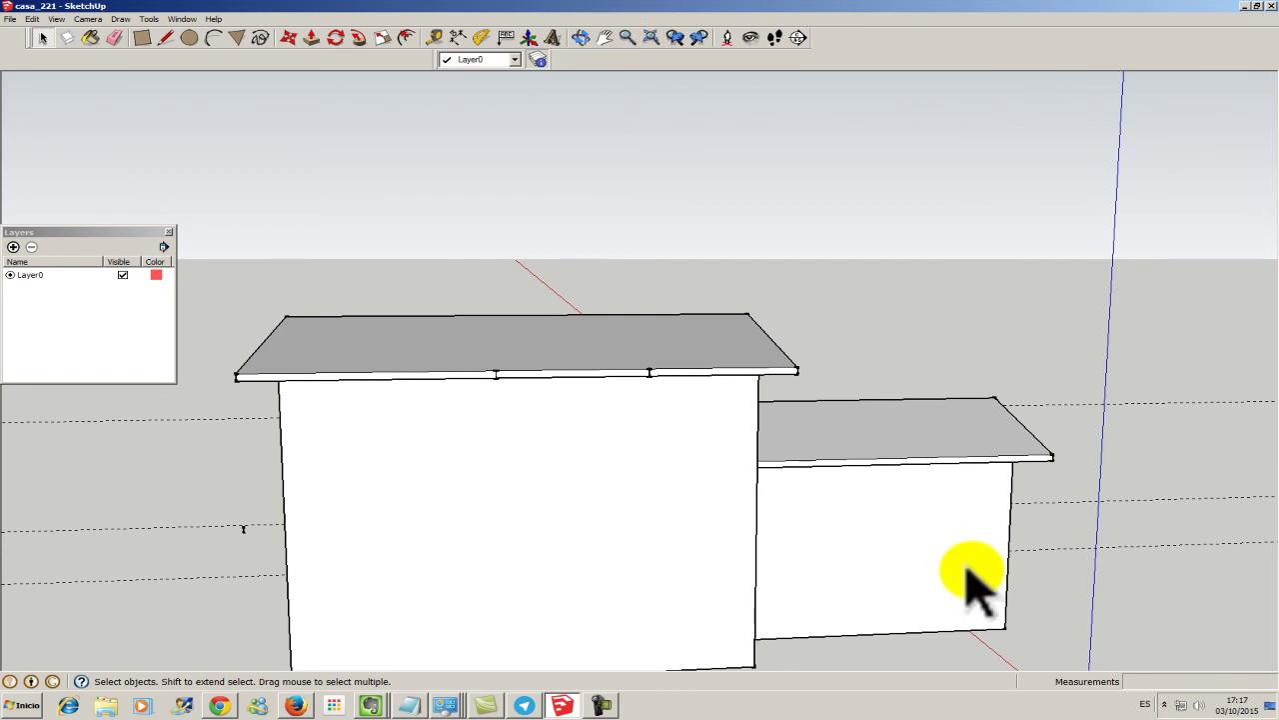
left_click(603, 704)
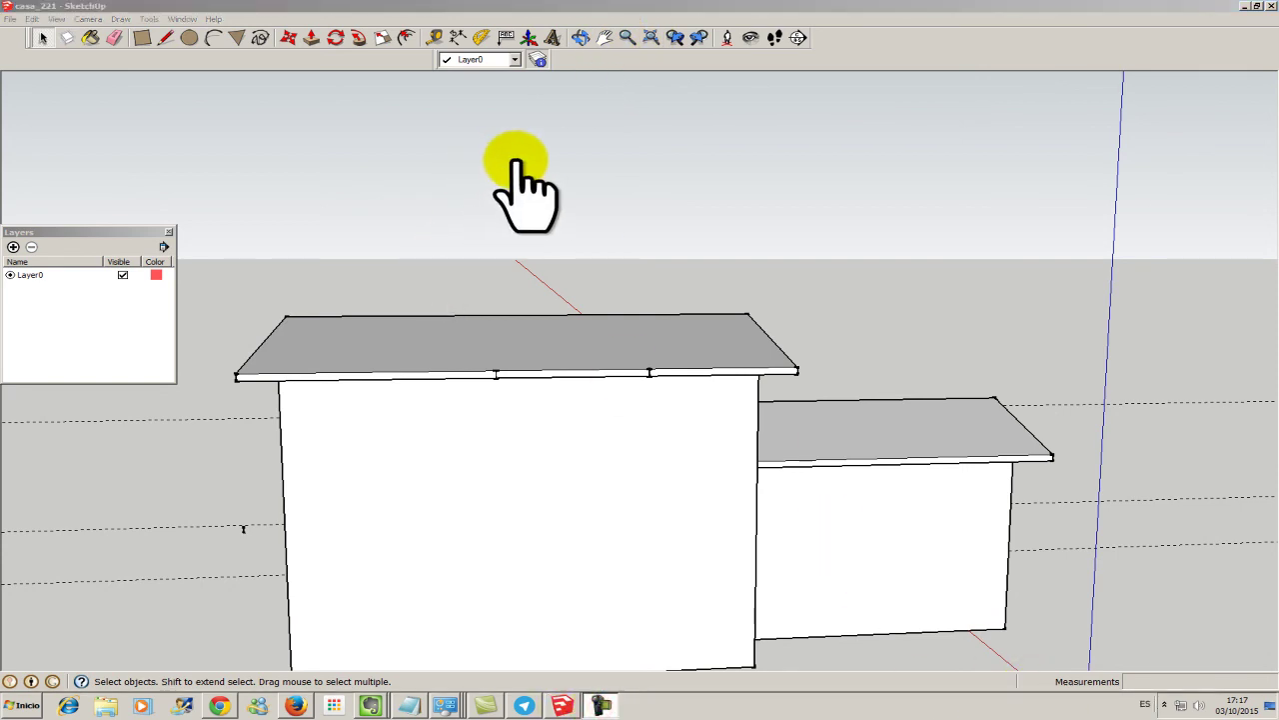